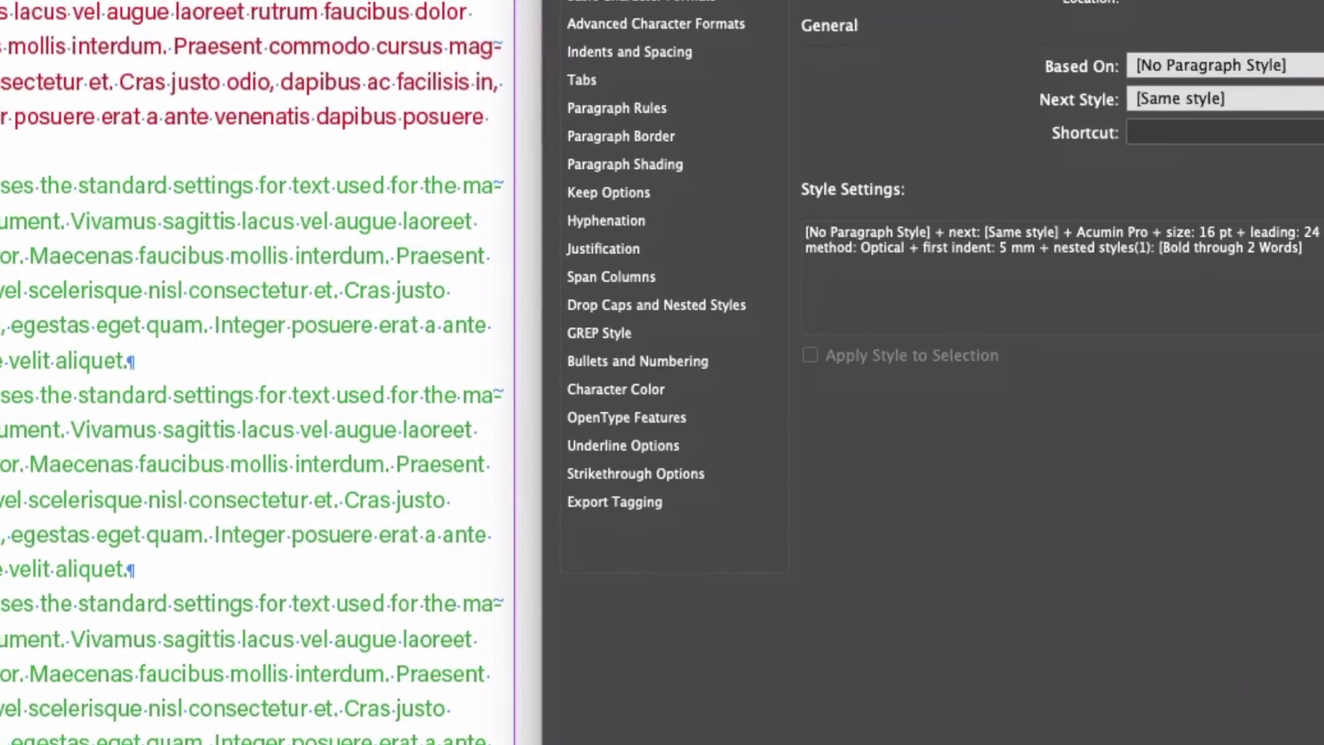
# Preview American Typewriter as the Body style's font in its character settings.
pyautogui.click(655, 24)
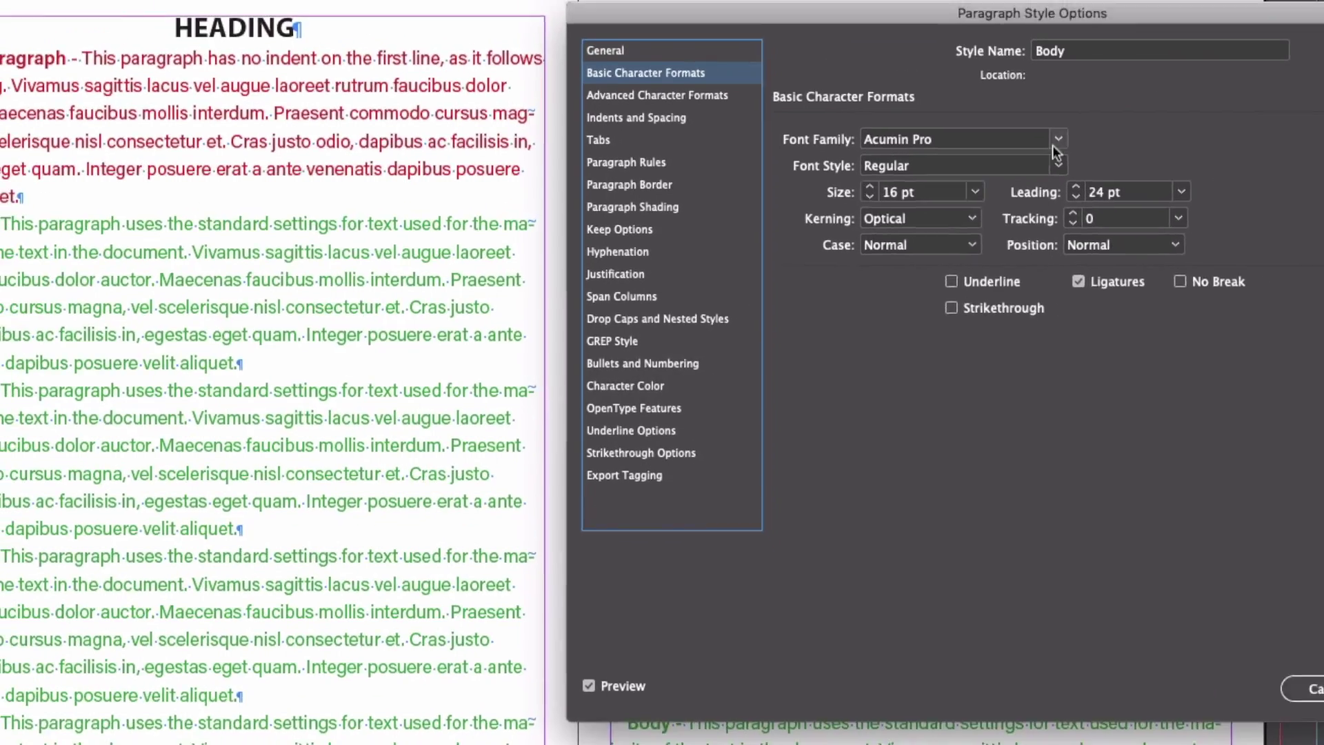
pyautogui.click(1052, 145)
pyautogui.click(938, 322)
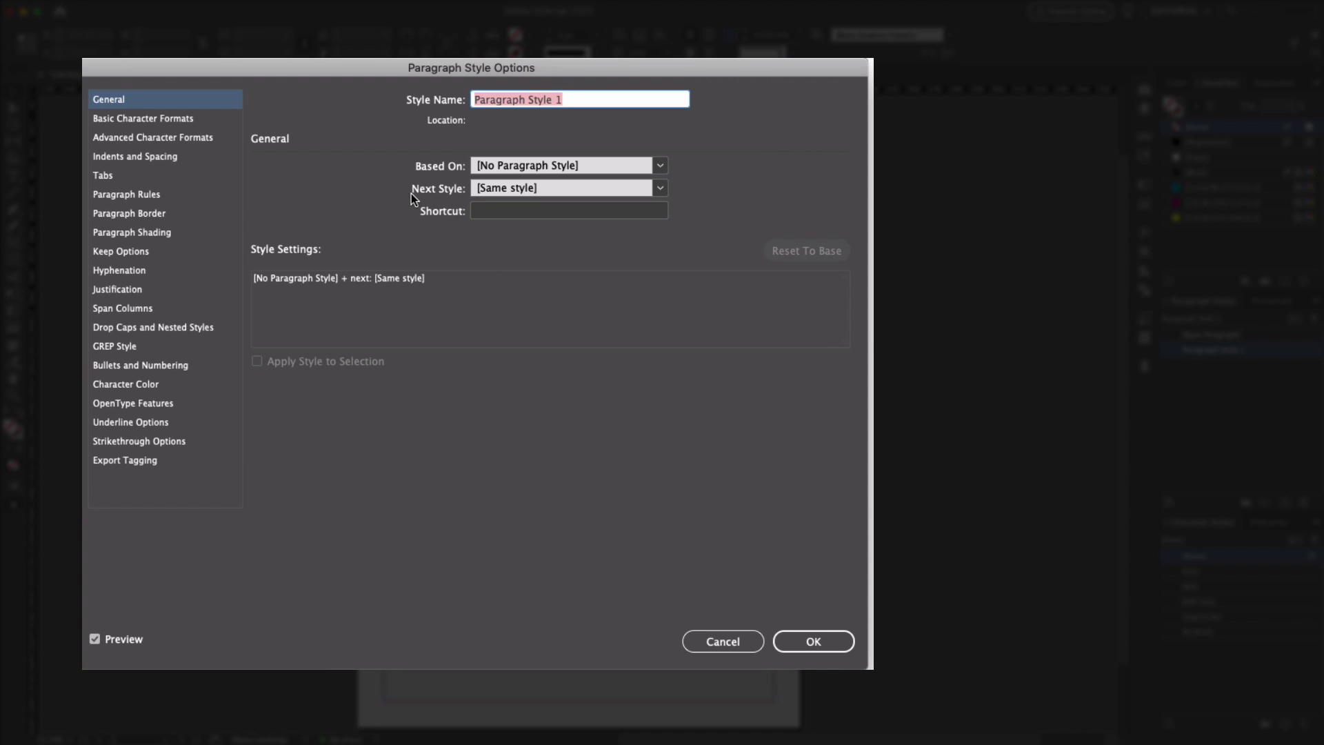
# Keep Based On as No Paragraph Style and Next Style as Same Style.
pyautogui.click(663, 164)
pyautogui.click(740, 168)
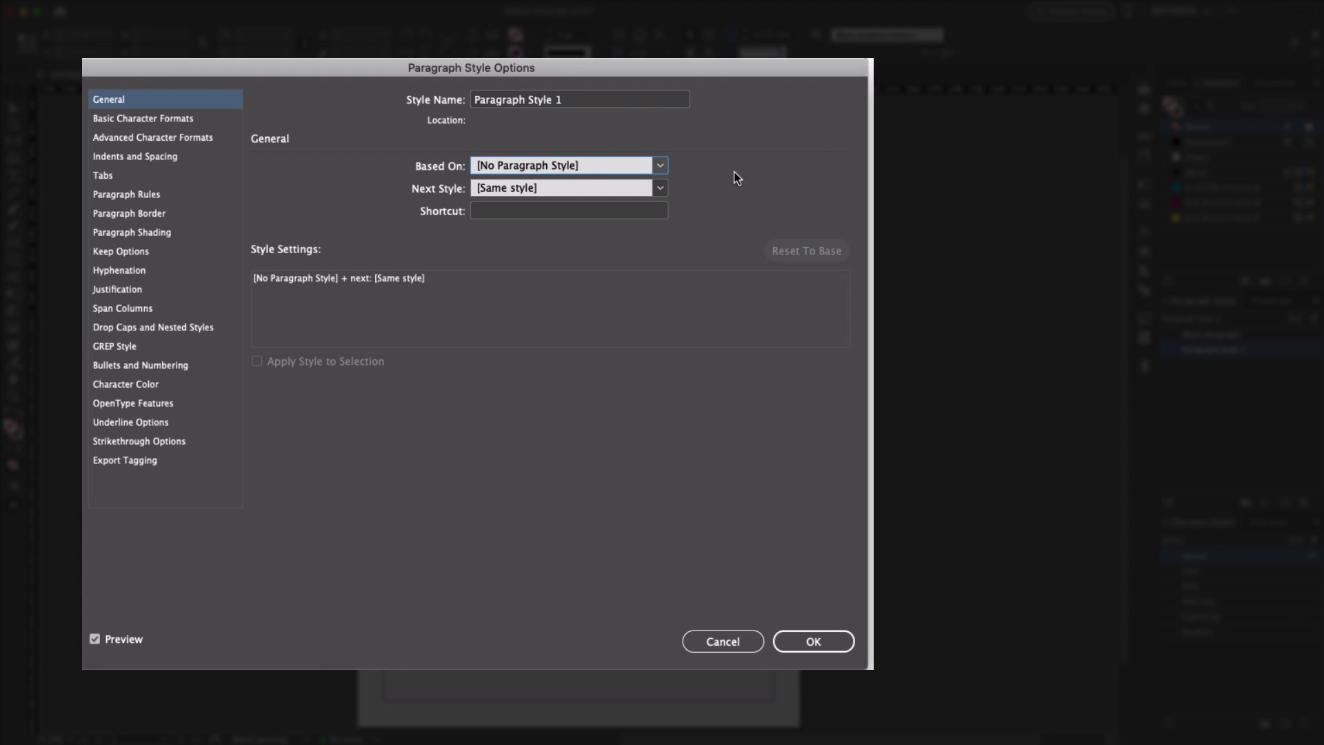
pyautogui.click(662, 189)
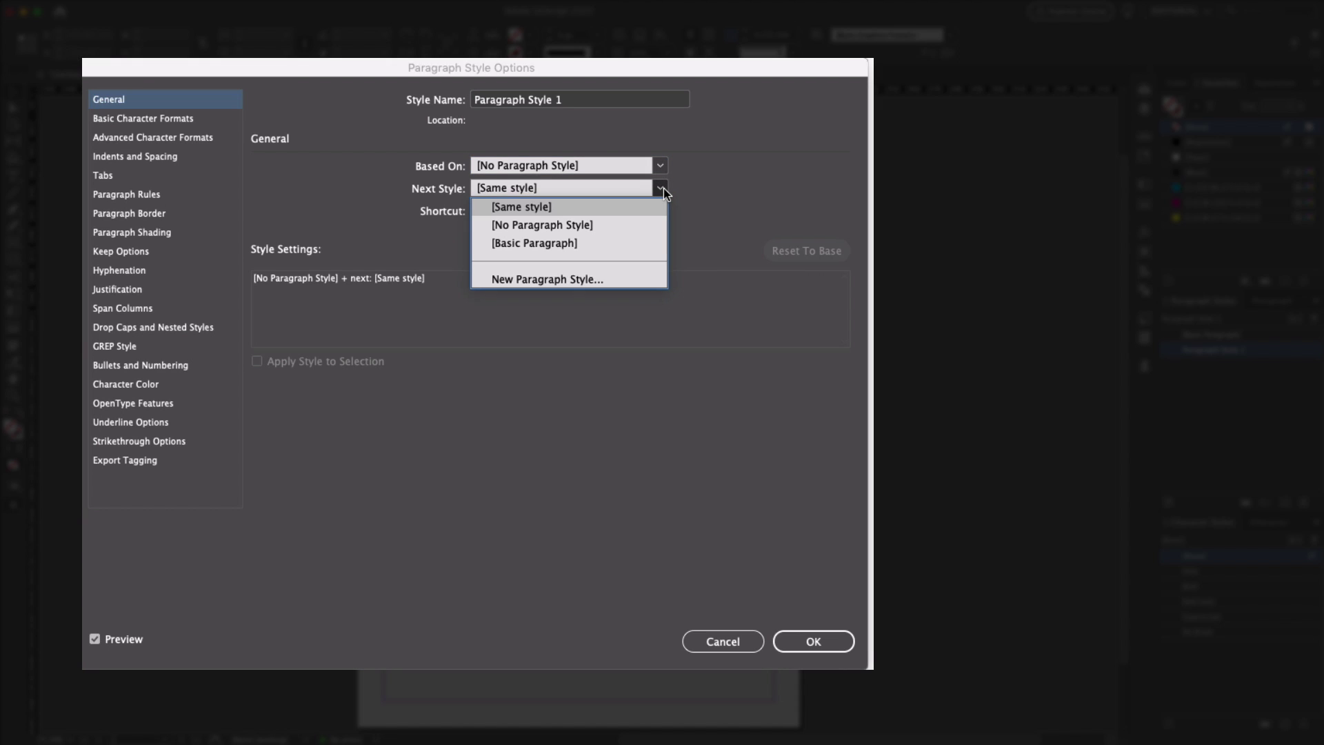
pyautogui.click(663, 189)
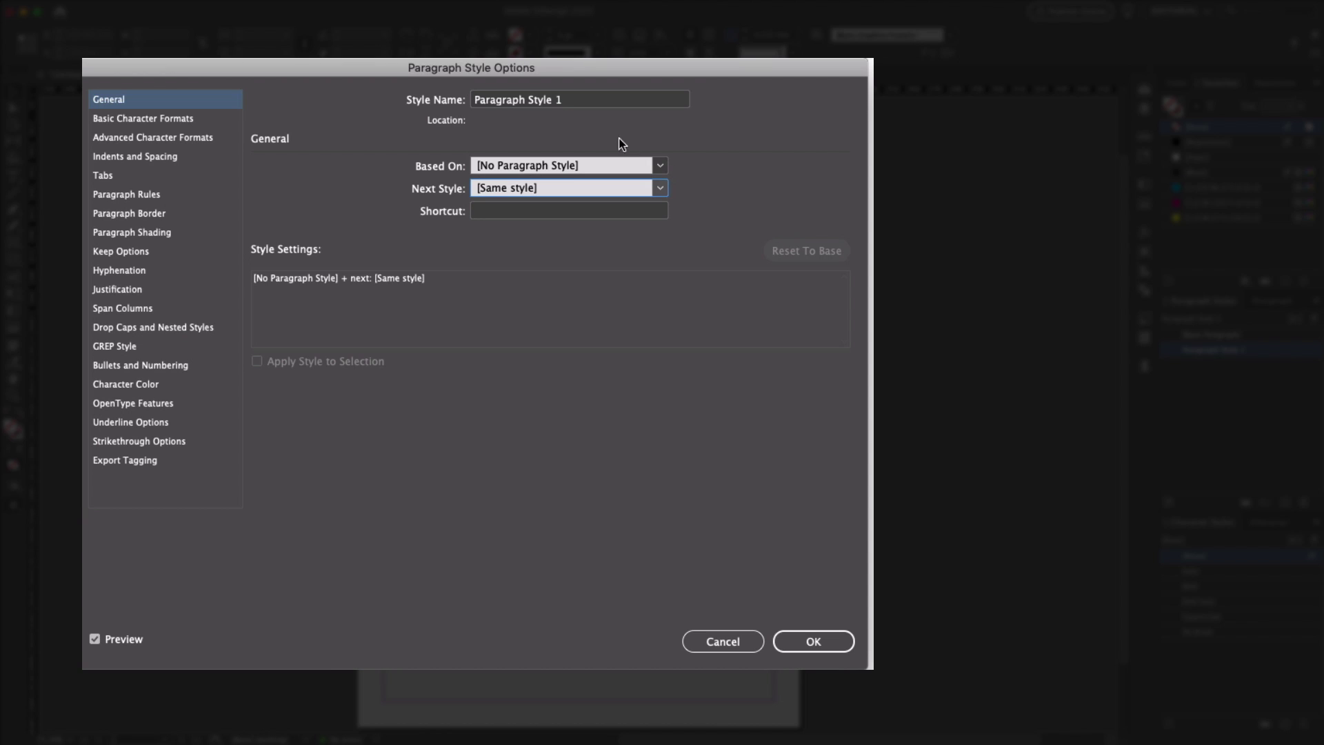
# Rename the style to Body and show its Basic Character Formats.
pyautogui.click(575, 102)
pyautogui.moveTo(576, 102); pyautogui.dragTo(461, 101)
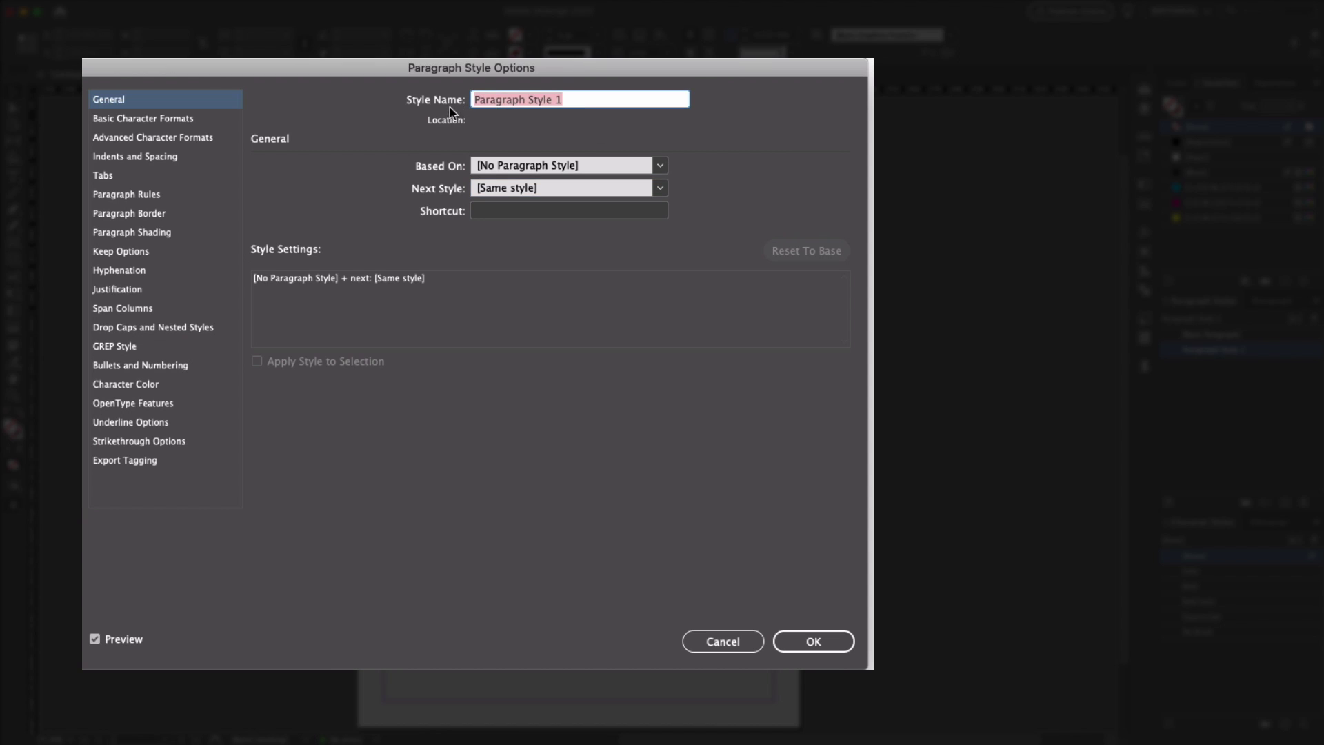
pyautogui.write('Body')
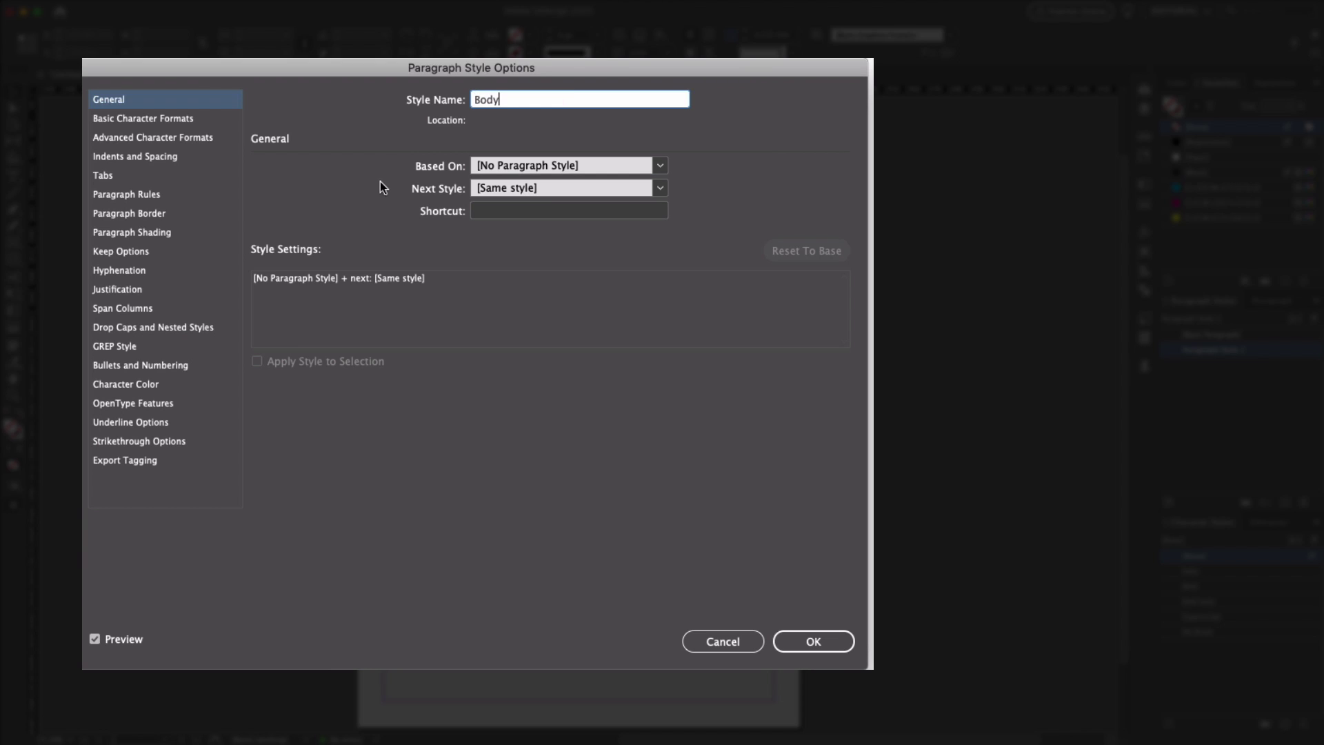
pyautogui.click(167, 121)
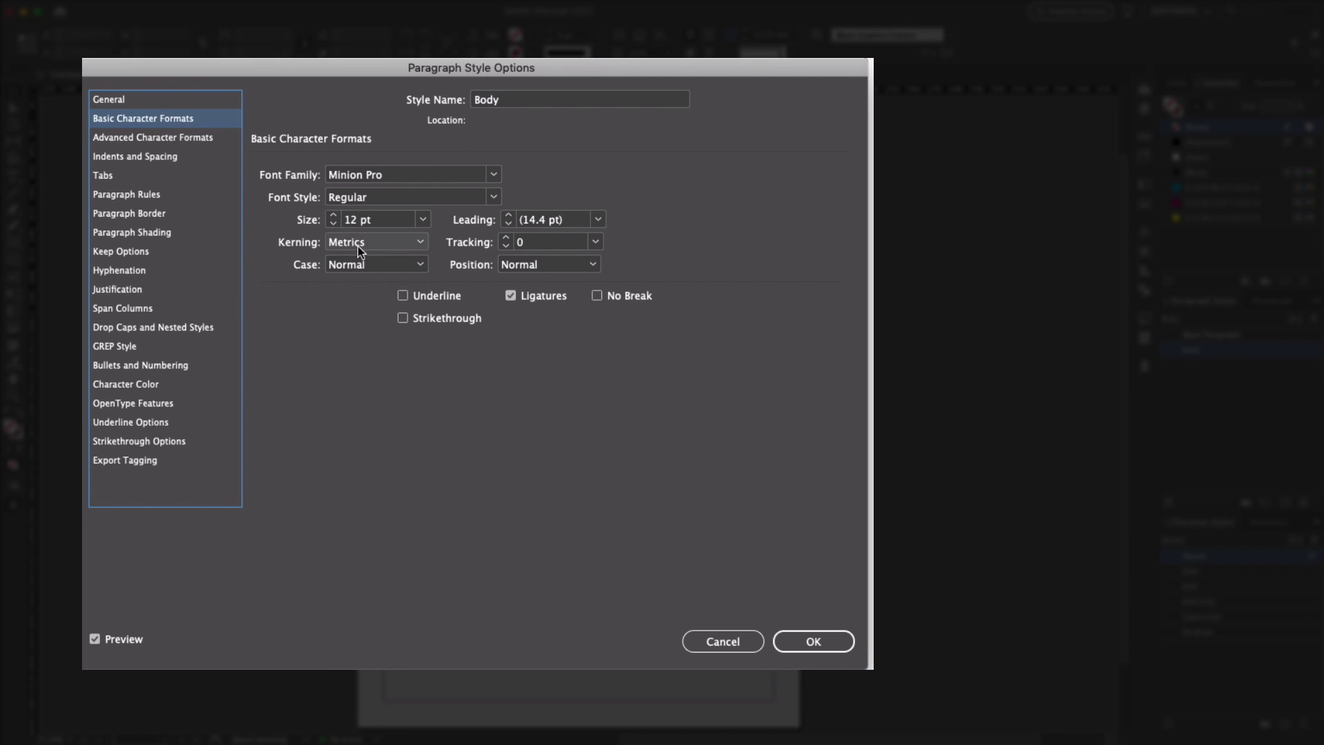
# Leave kerning at Metrics and the font at Minion Pro.
pyautogui.click(338, 242)
pyautogui.click(292, 243)
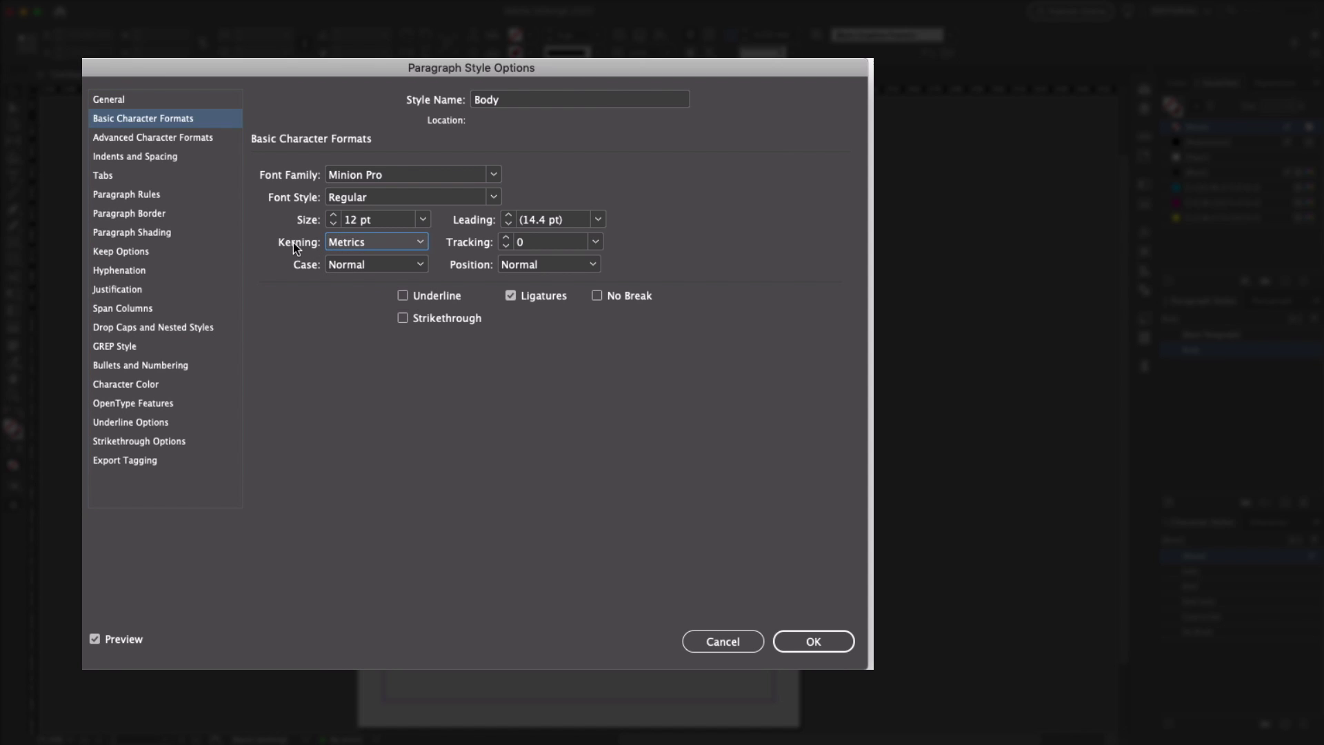
pyautogui.click(497, 175)
pyautogui.click(499, 178)
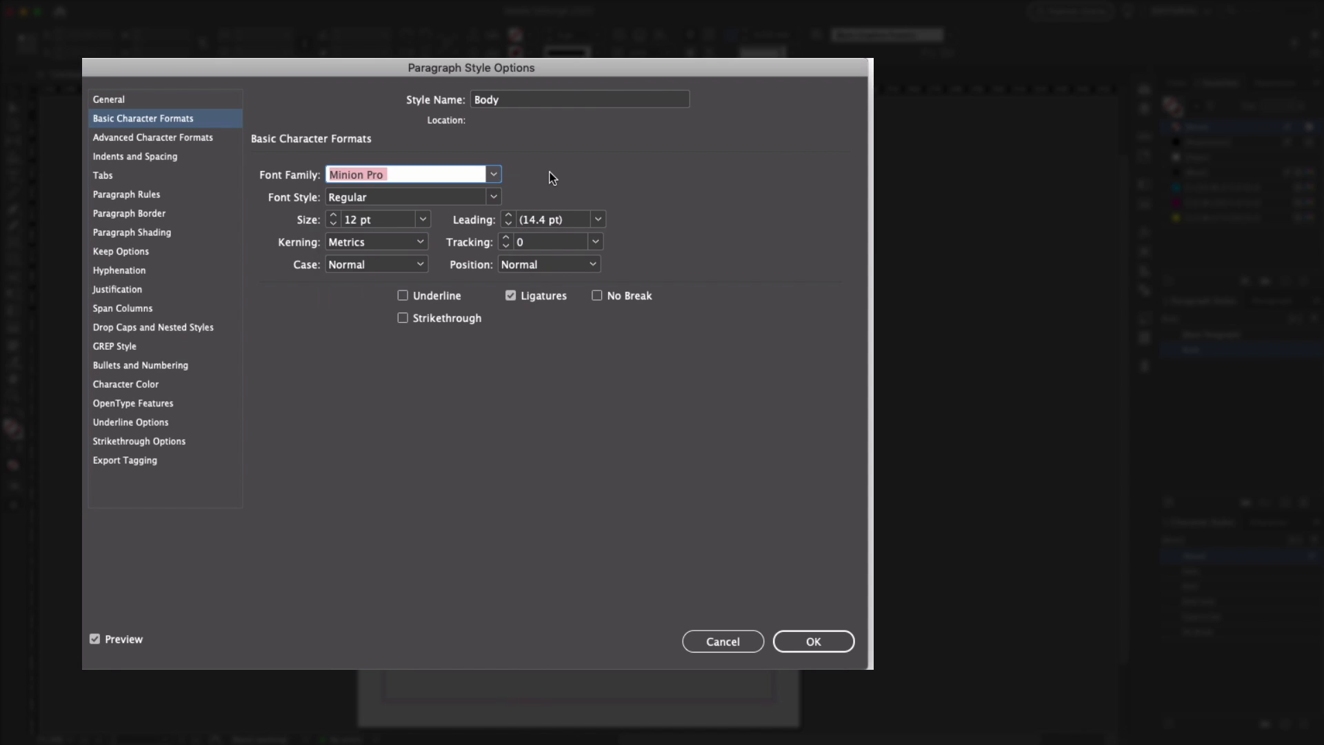
# Review the Advanced Character, Indents and Spacing, Tabs and Rules panes, then save Body.
pyautogui.click(169, 141)
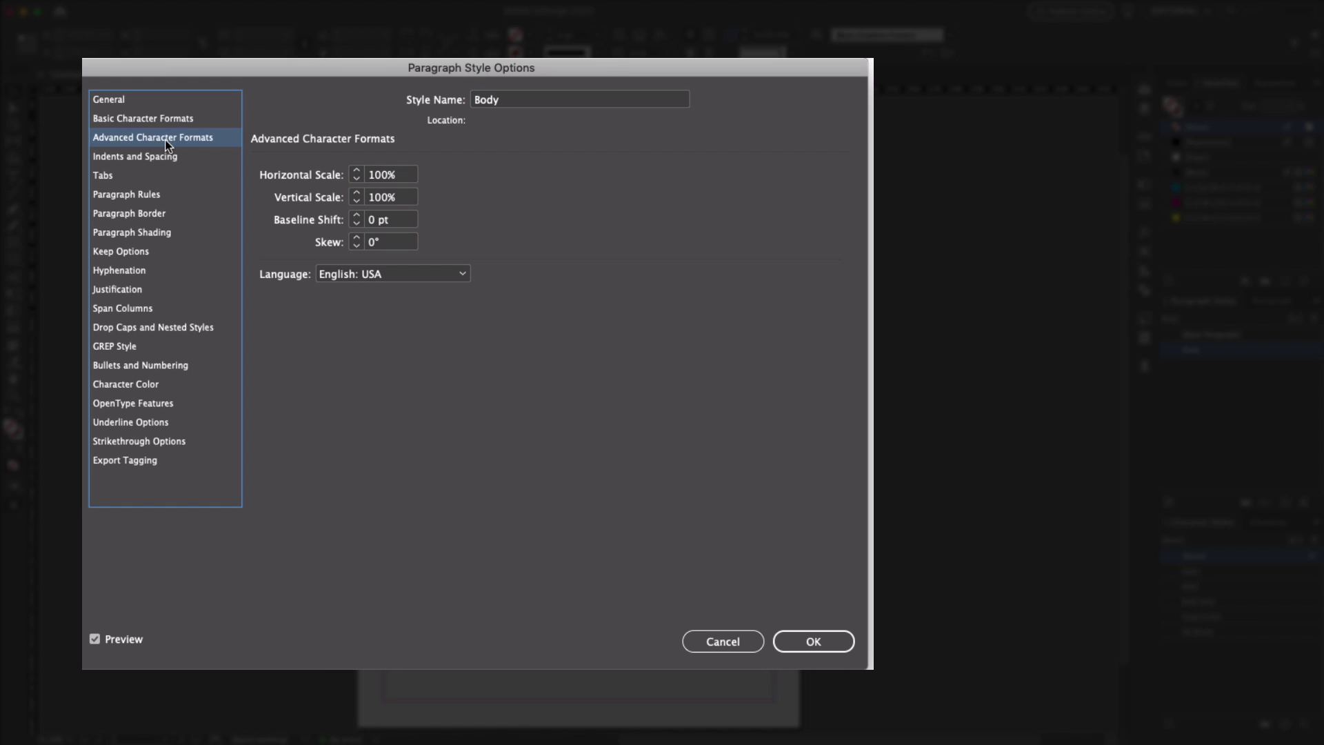
pyautogui.click(164, 157)
pyautogui.click(153, 176)
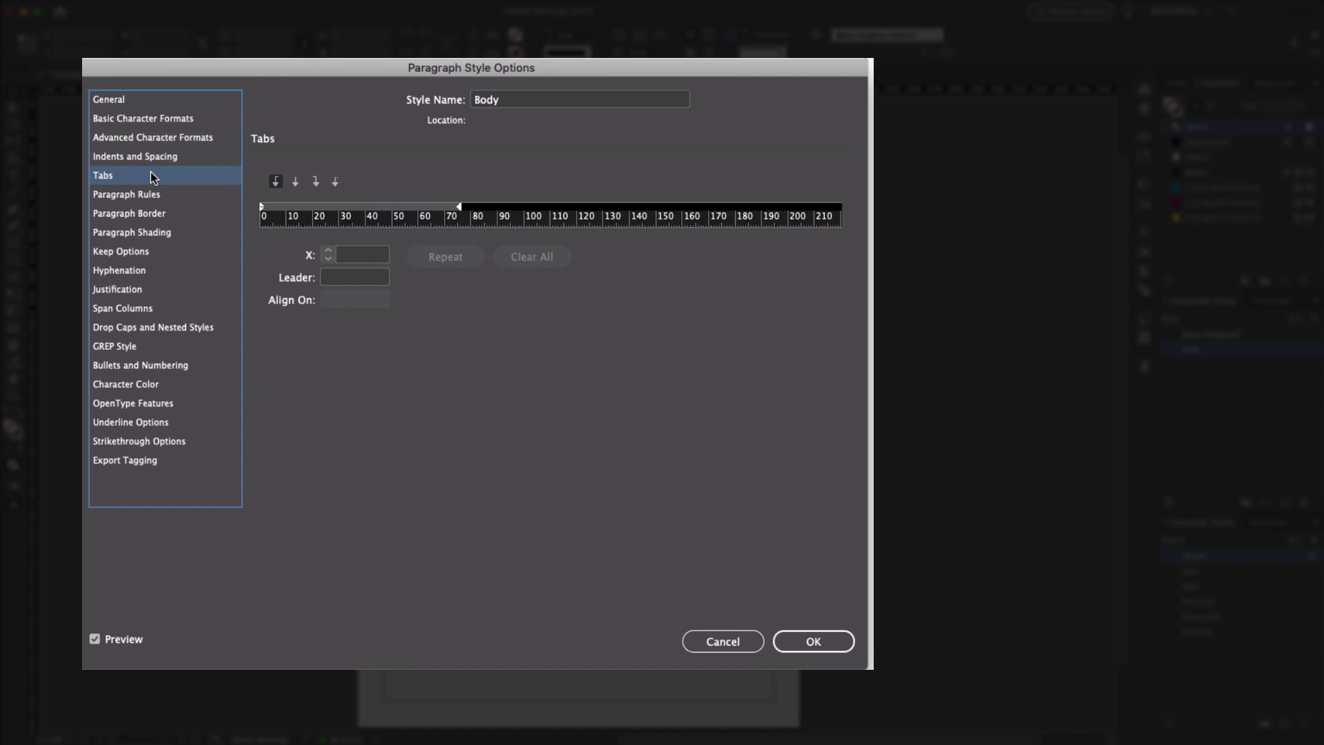
pyautogui.click(150, 193)
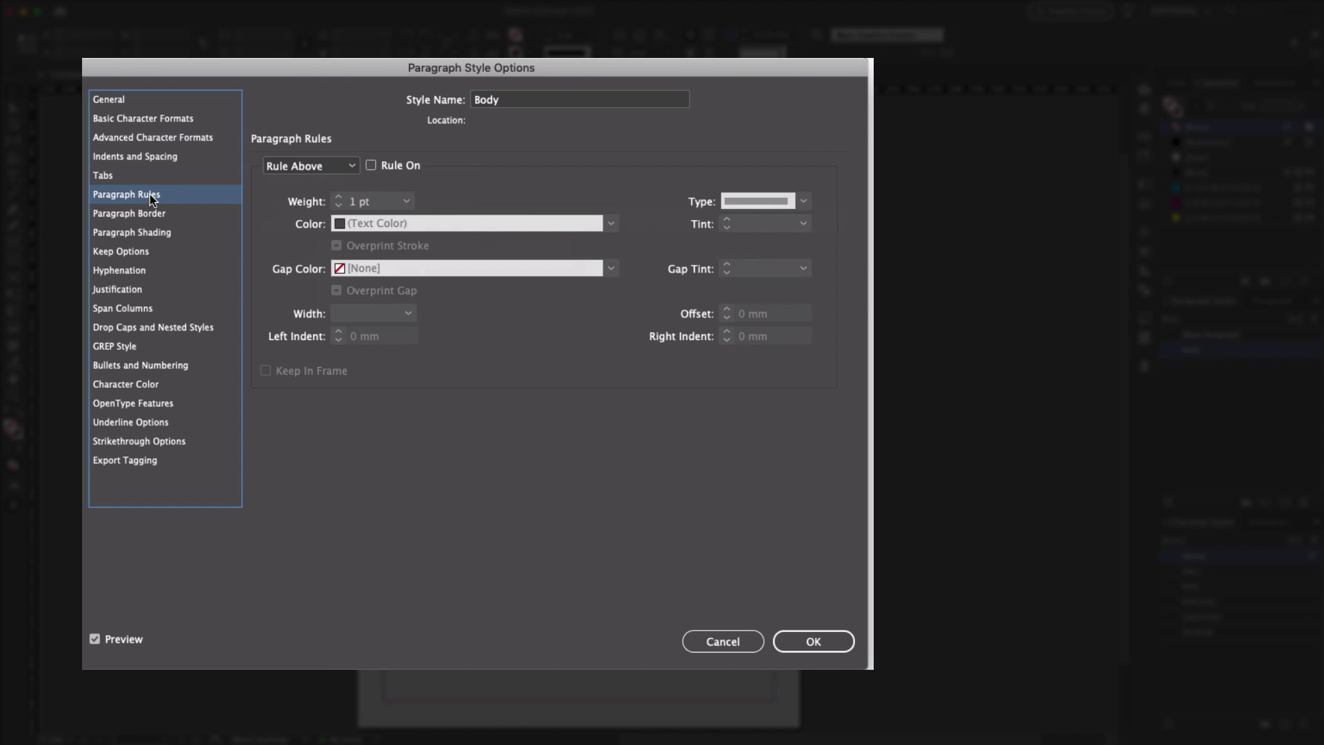
pyautogui.click(139, 101)
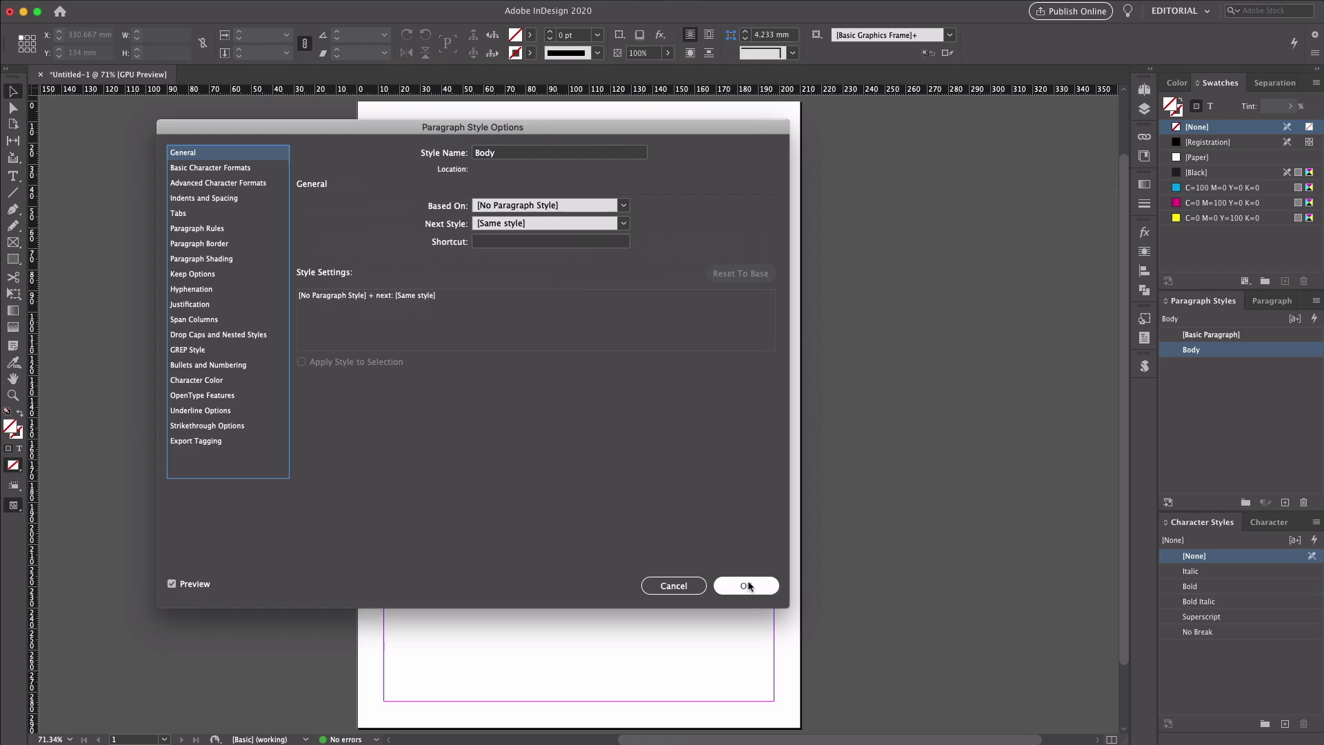
pyautogui.click(748, 585)
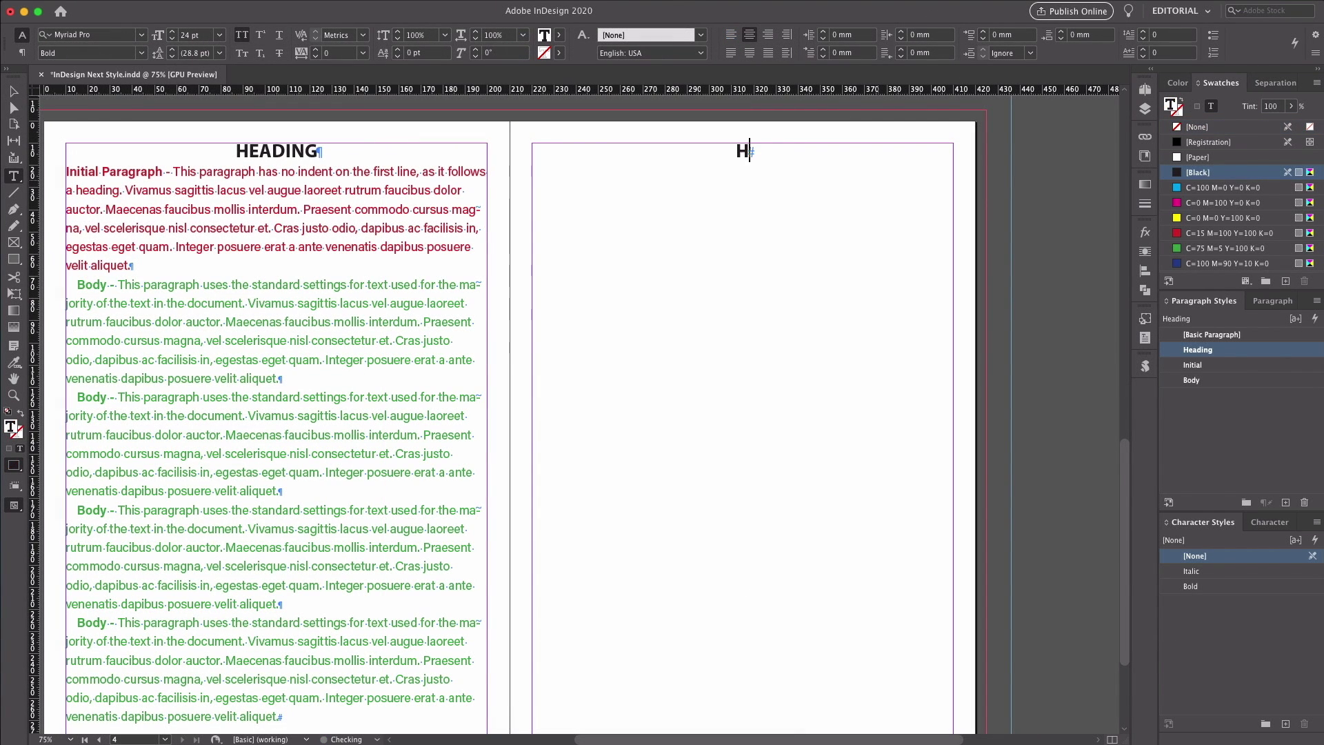
# Type HEADING, 'Second paragraph, no indent', 'Third Paragraph has indent' and 'And the forth' as separate paragraphs.
pyautogui.write('EADING')
pyautogui.press('Return')
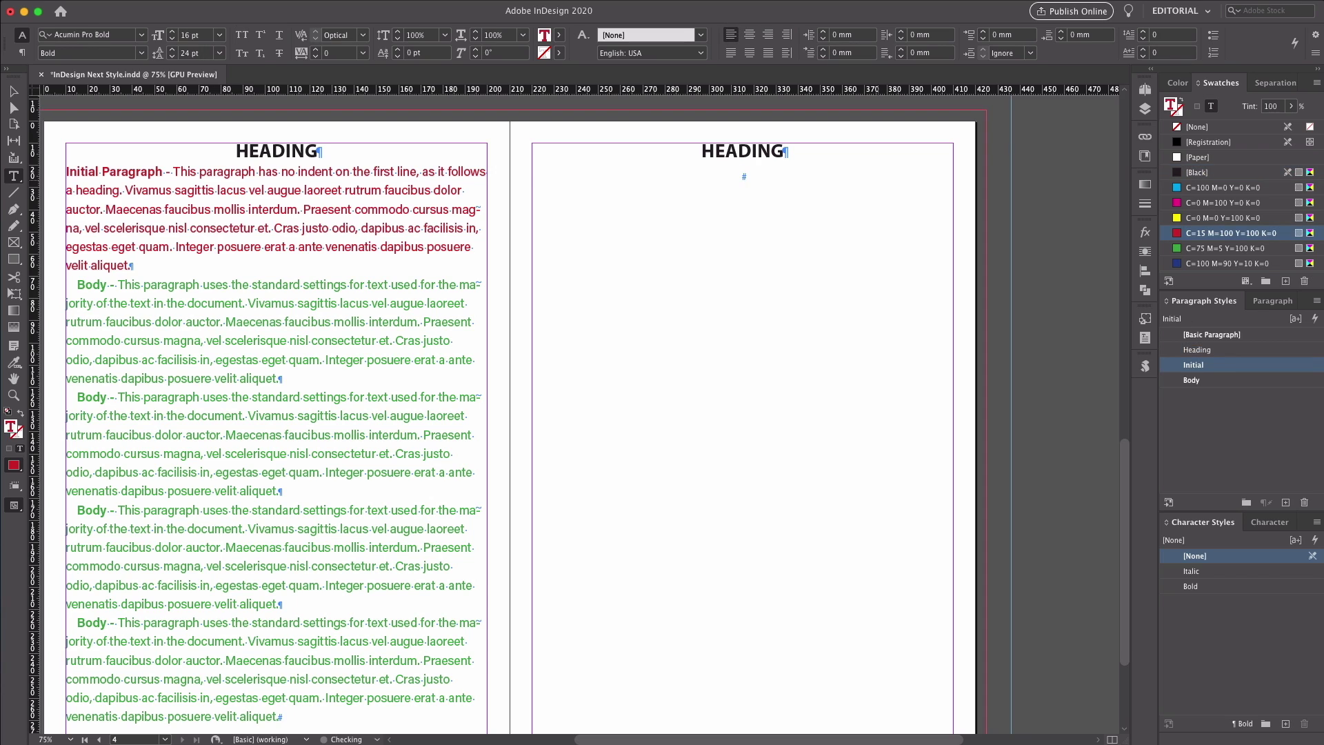
pyautogui.write('Second paragraph')
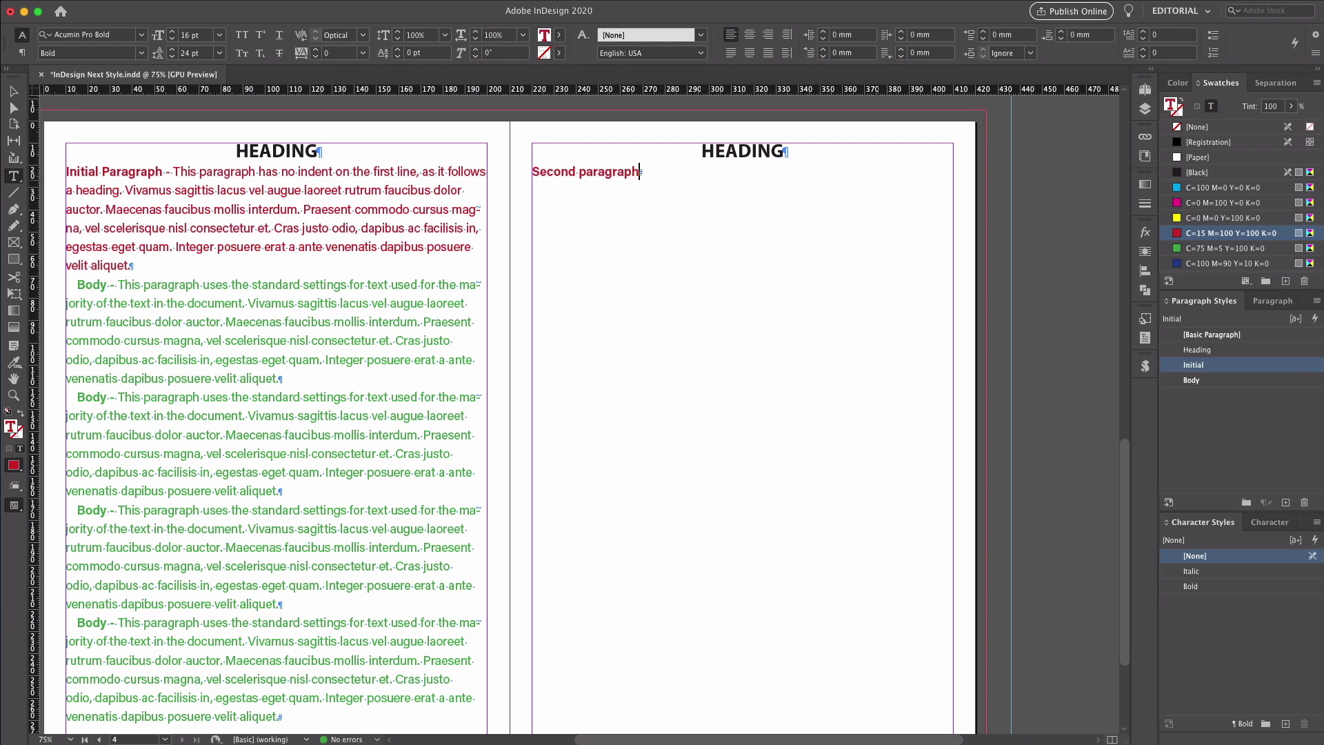
pyautogui.write(', no indent')
pyautogui.press('Return')
pyautogui.write('Third')
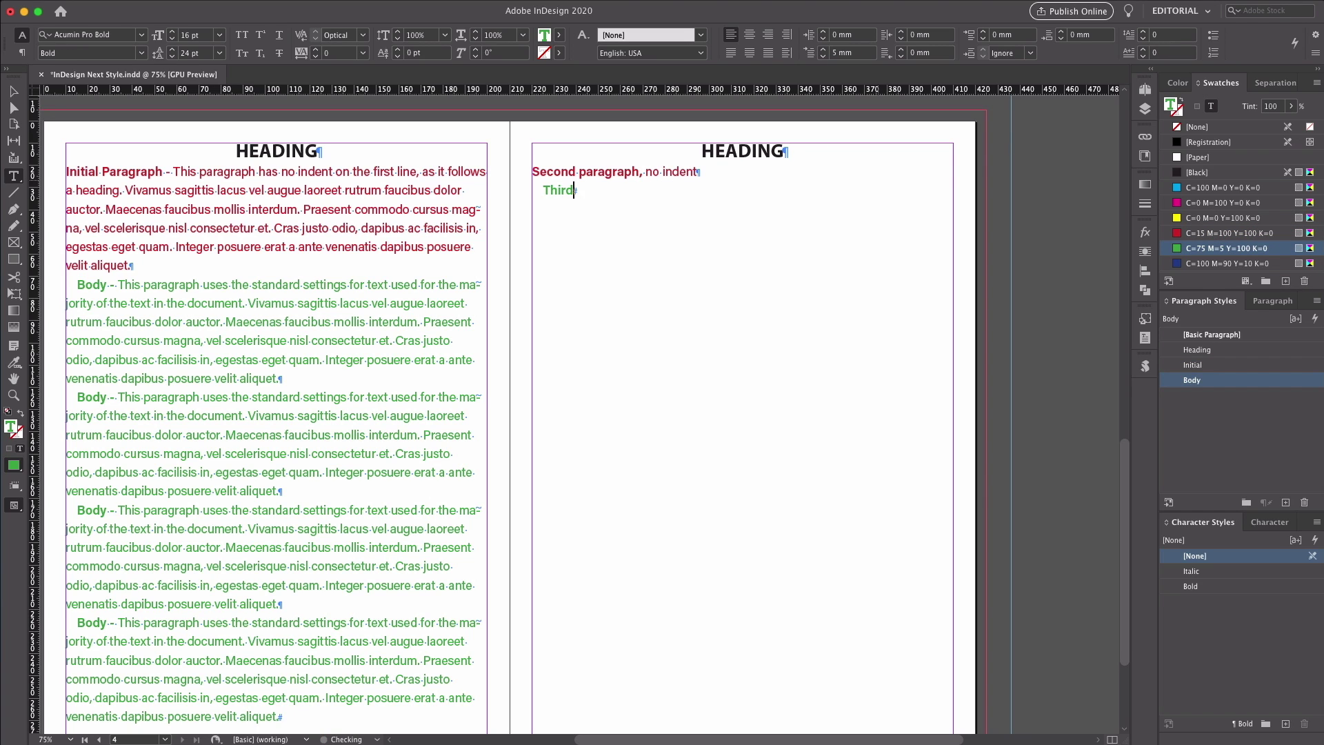
pyautogui.write(' Paragraph has indent')
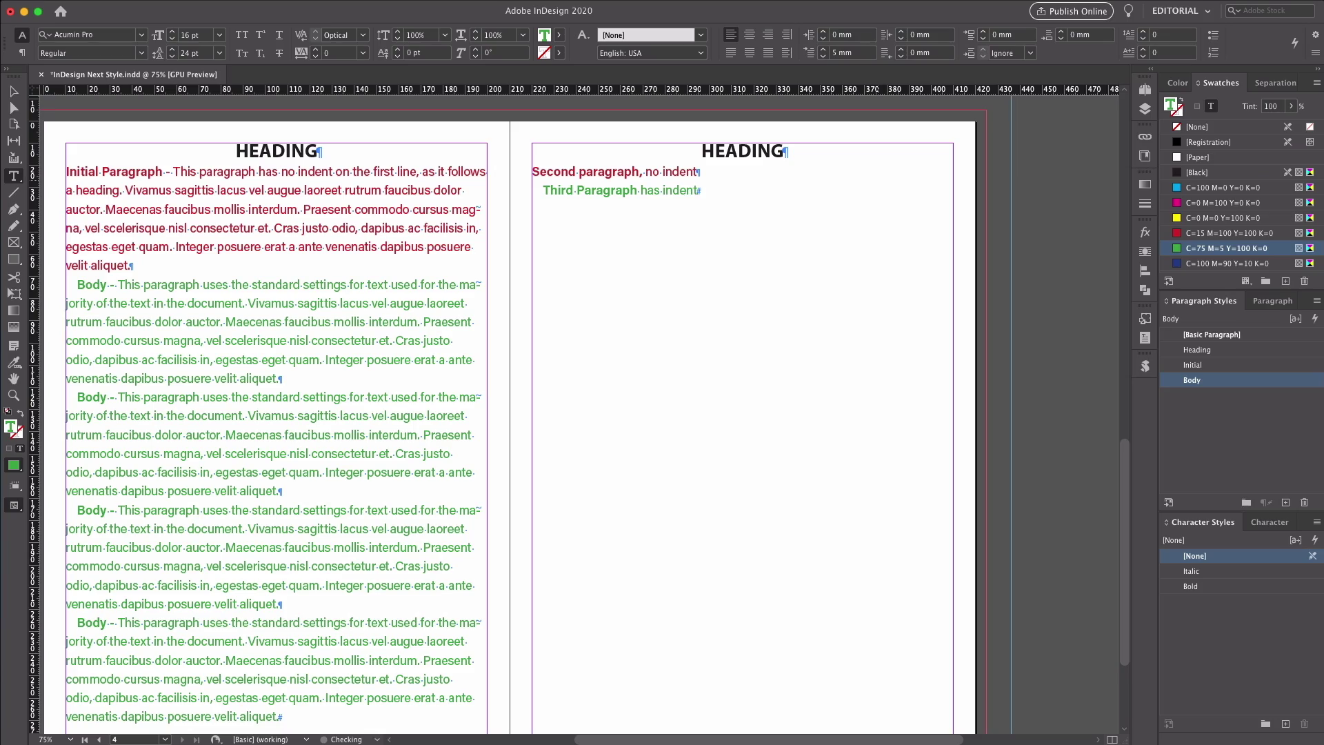
pyautogui.press('super+shift+b')
pyautogui.write('And the')
pyautogui.press('super+shift+b')
pyautogui.write('forth')
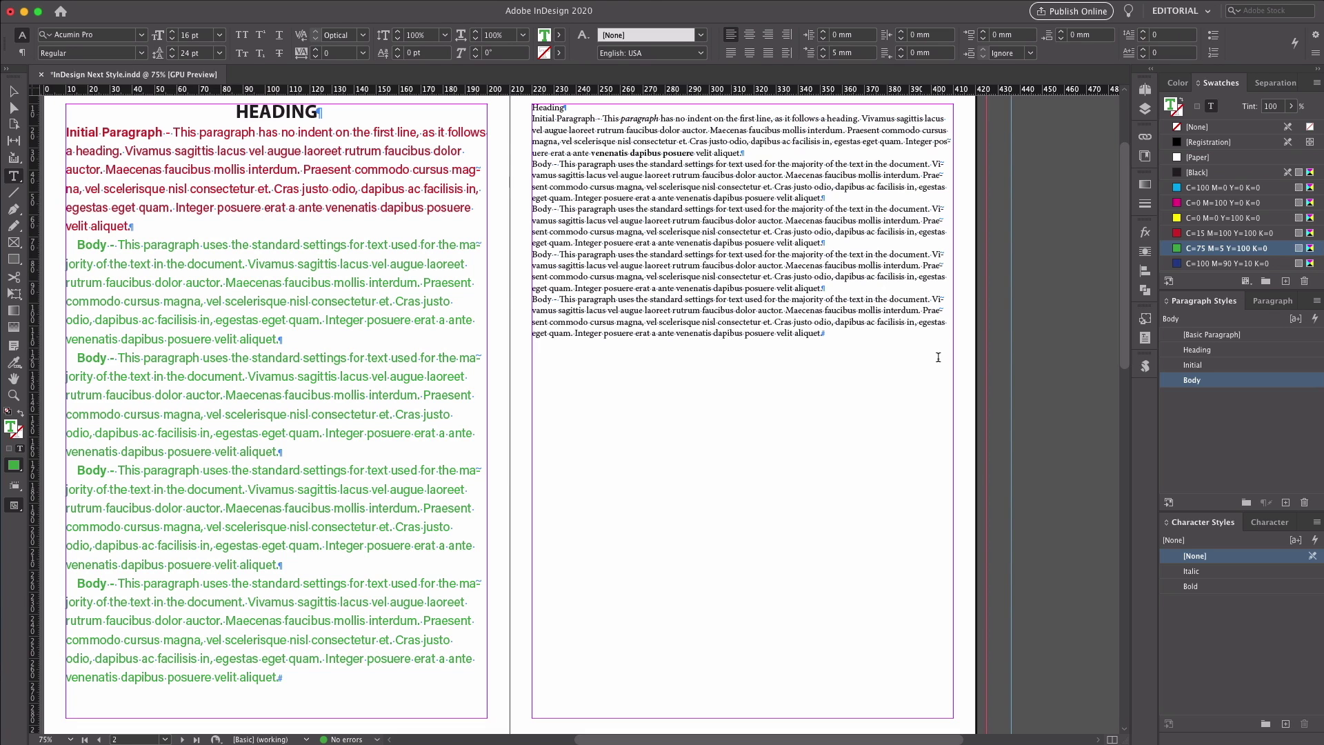
# Open the Heading paragraph style's options.
pyautogui.doubleClick(1234, 350)
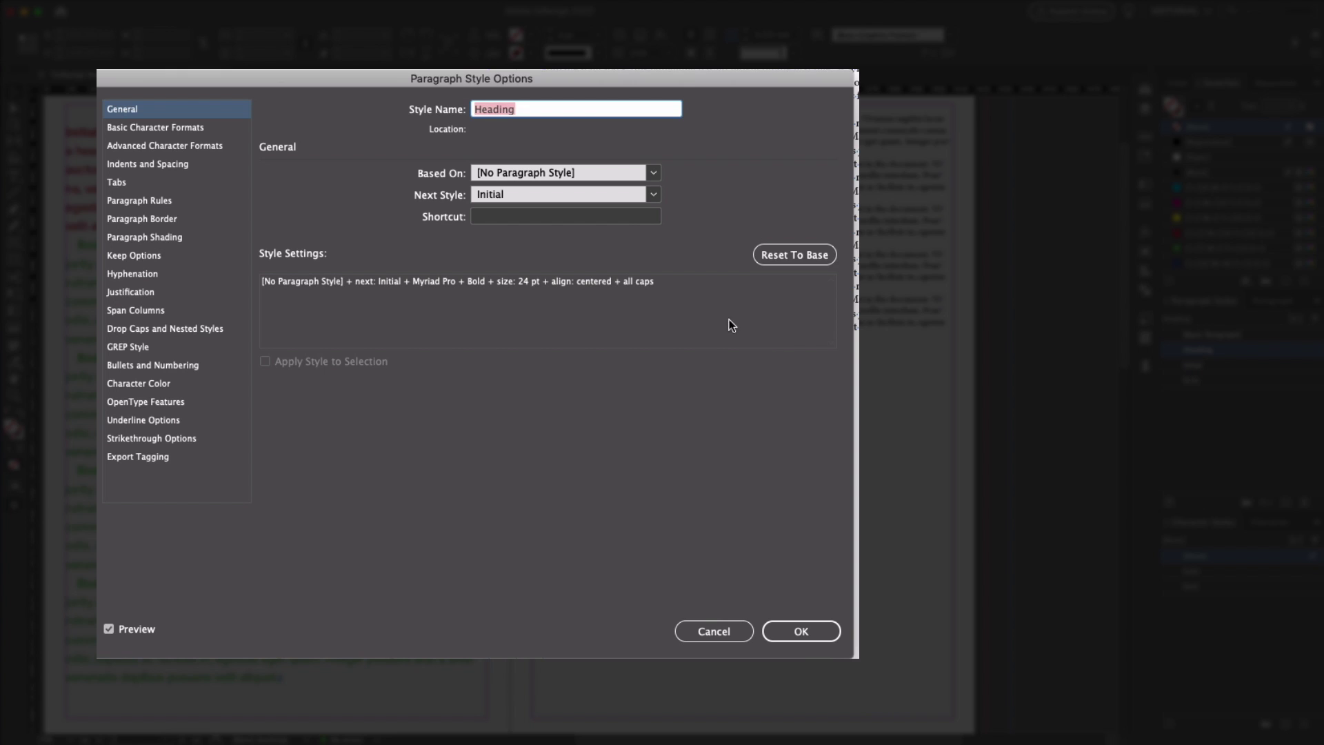
# Set Initial as the Heading style's Next Style.
pyautogui.click(655, 195)
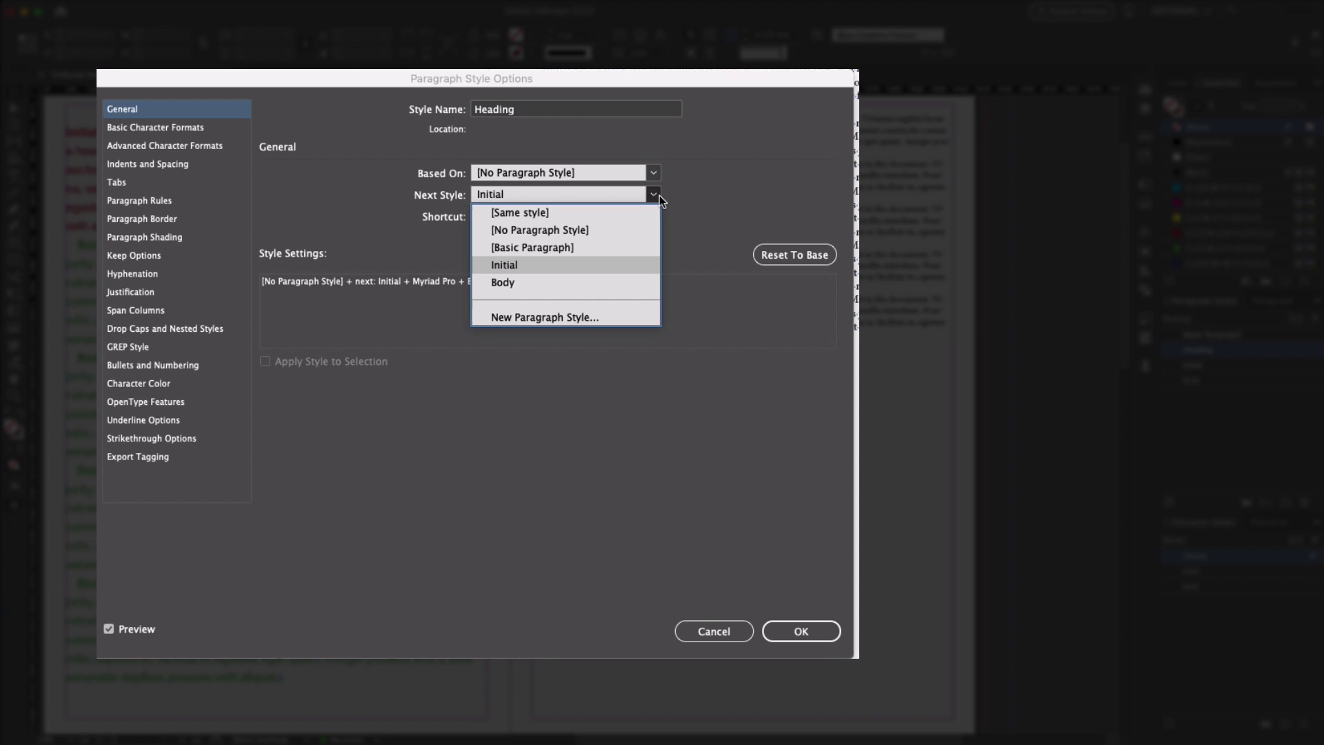
pyautogui.click(597, 265)
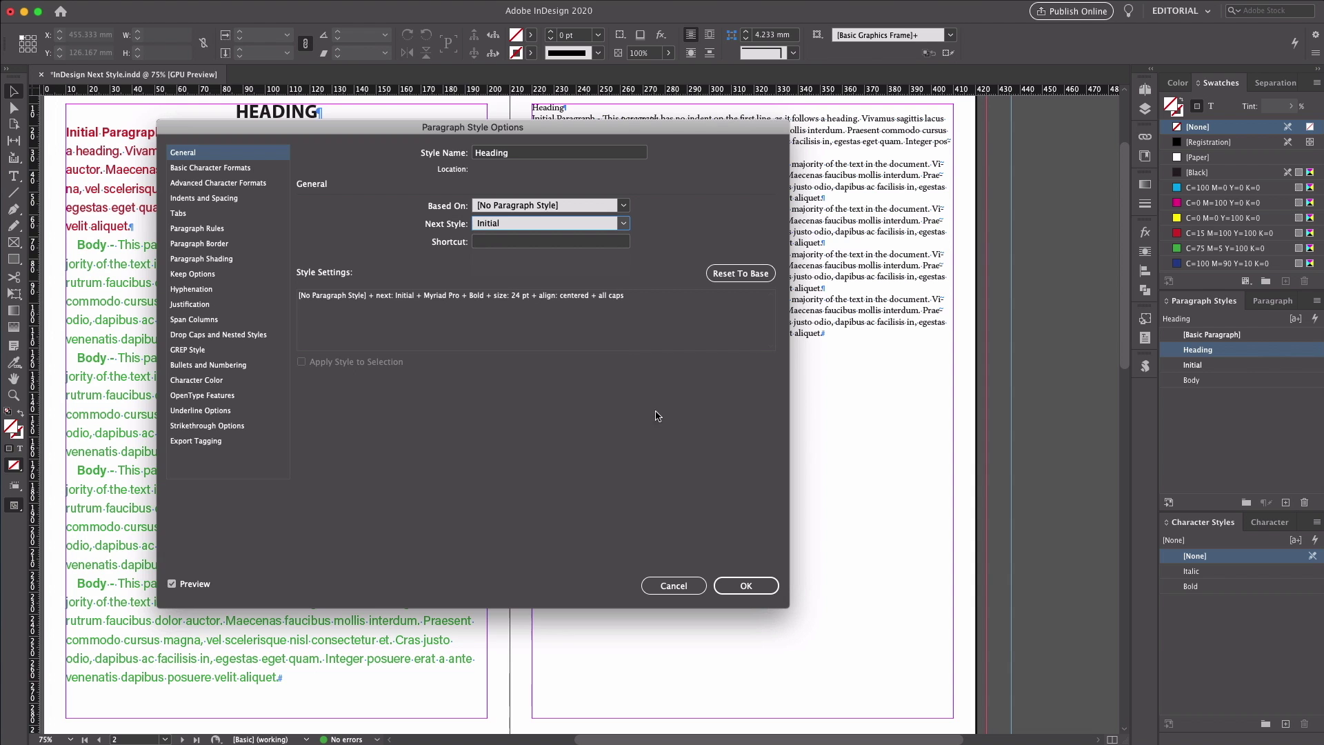
pyautogui.click(800, 631)
# Confirm the Initial style unchanged and keep Body's Next Style as [Same style].
pyautogui.doubleClick(1211, 365)
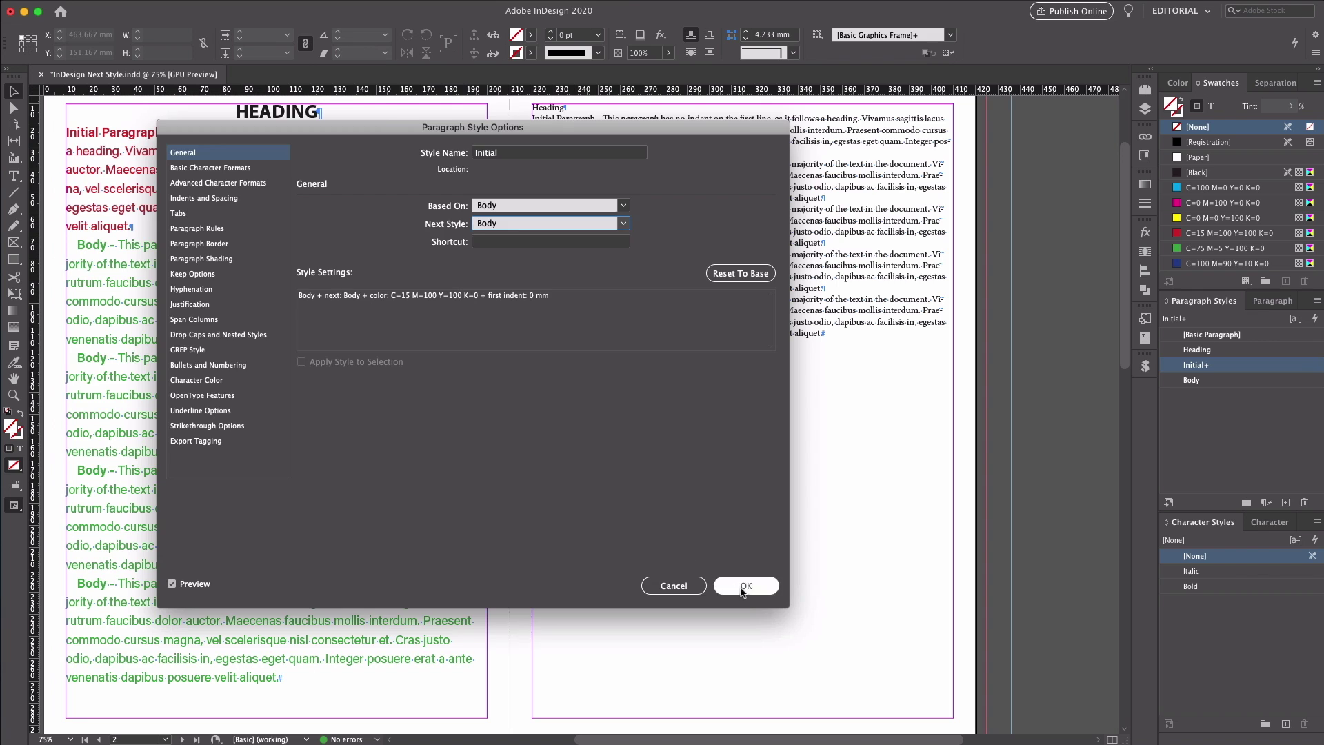
pyautogui.click(745, 586)
pyautogui.doubleClick(1192, 380)
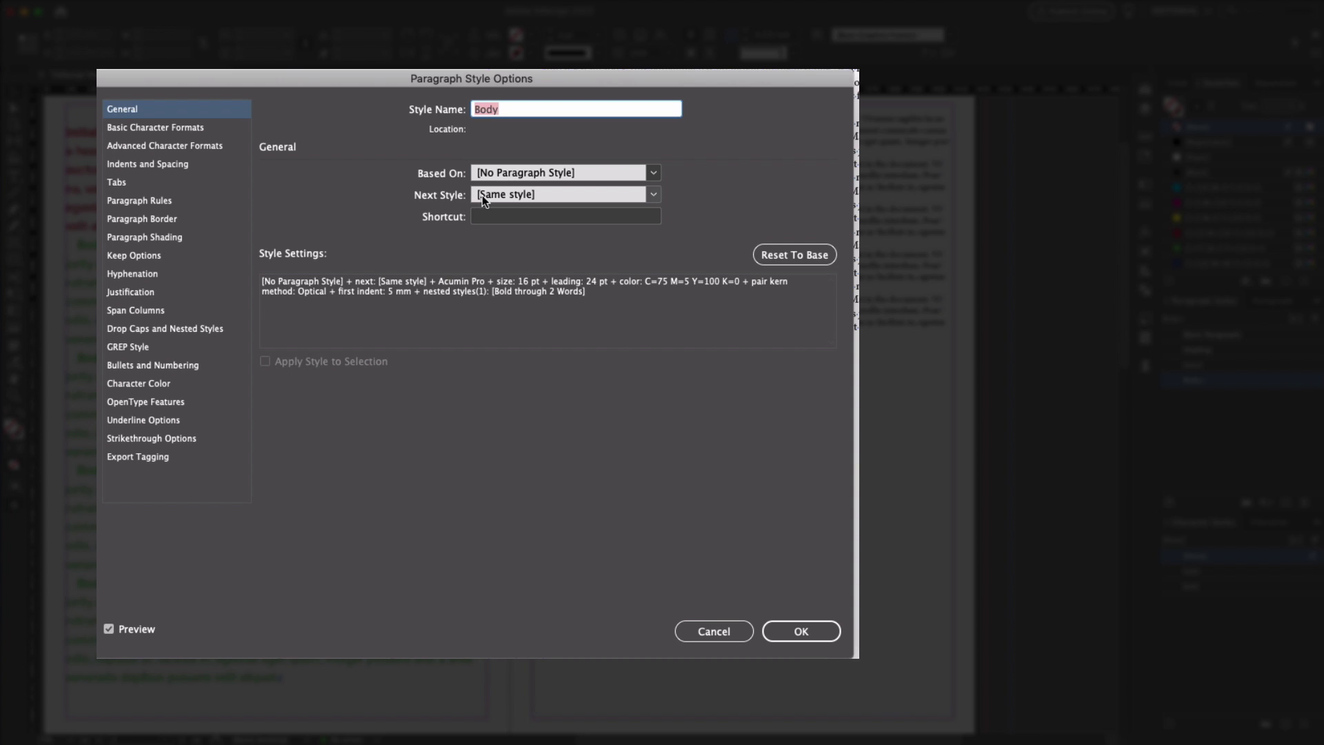
pyautogui.click(653, 193)
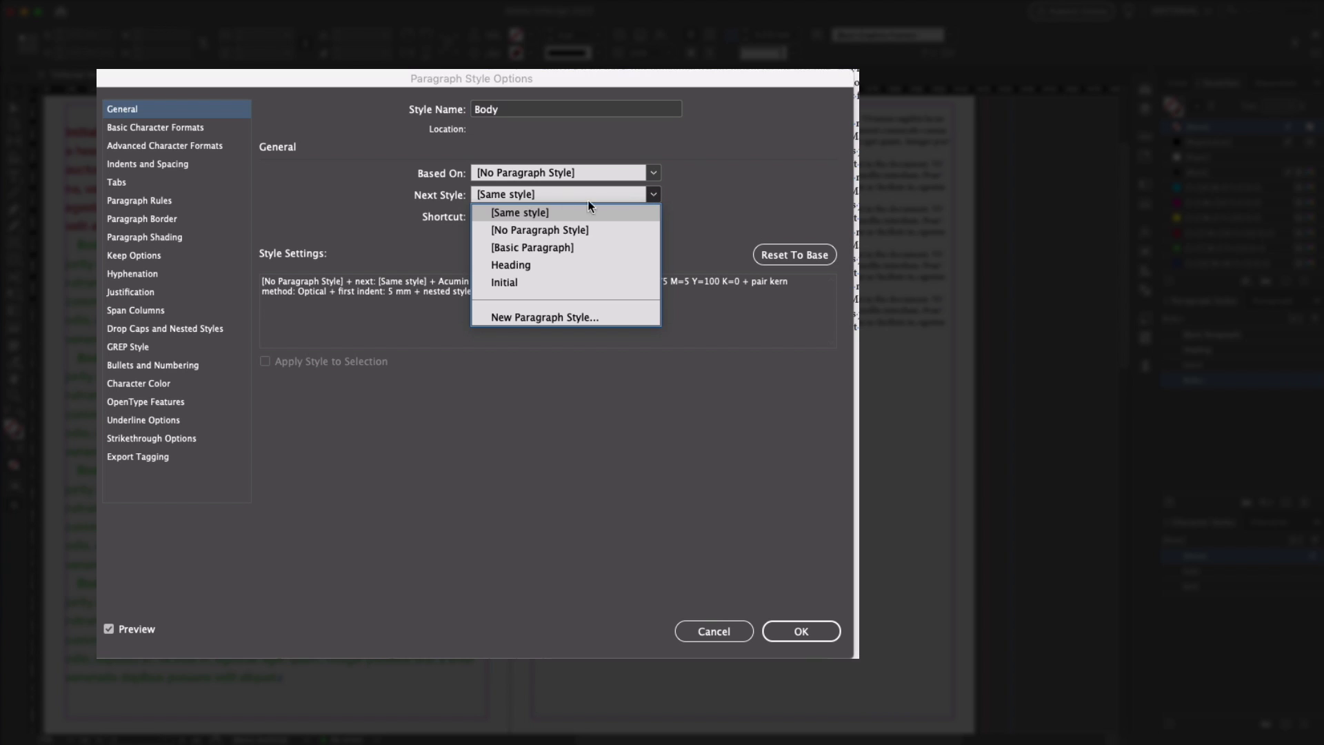
pyautogui.click(510, 213)
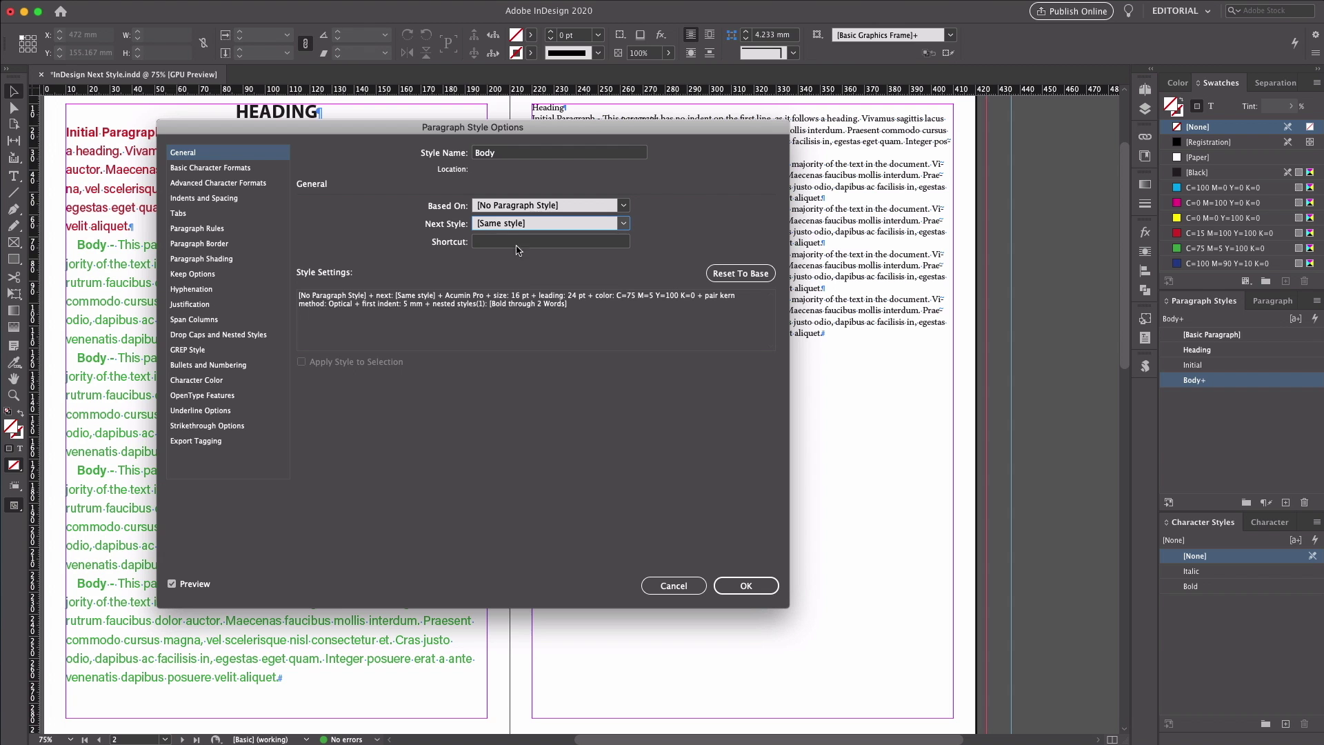
pyautogui.click(801, 630)
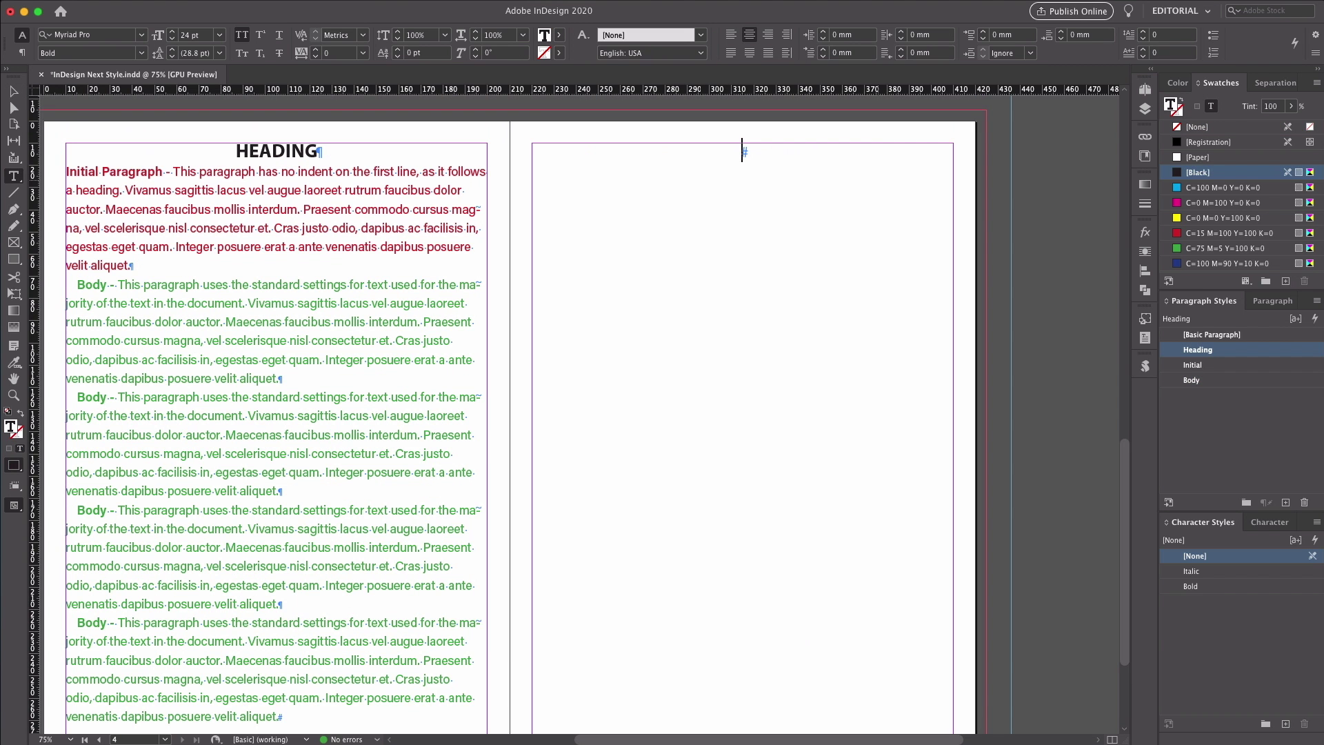
# Type HEADING and a 'Second paragraph' line that automatically takes the Initial style.
pyautogui.write('HEADING')
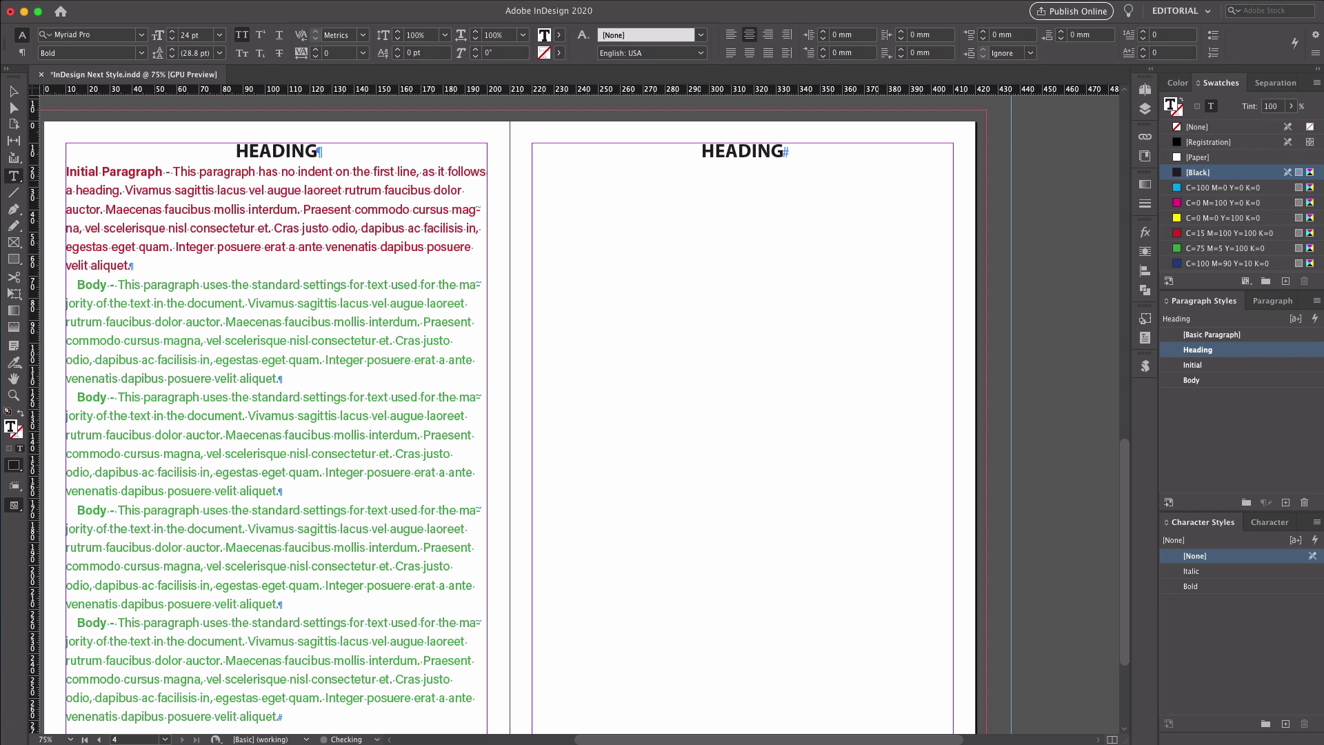
pyautogui.press('Return')
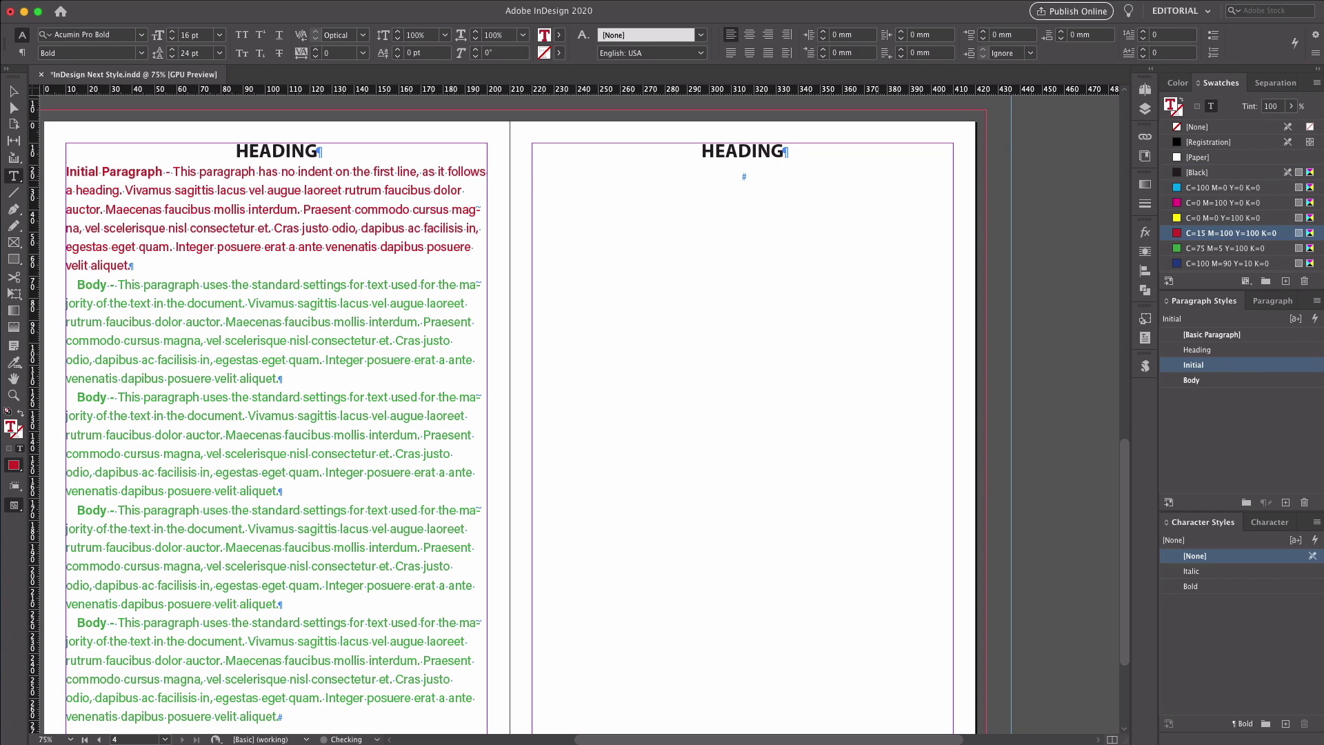
pyautogui.write('Second paragraph')
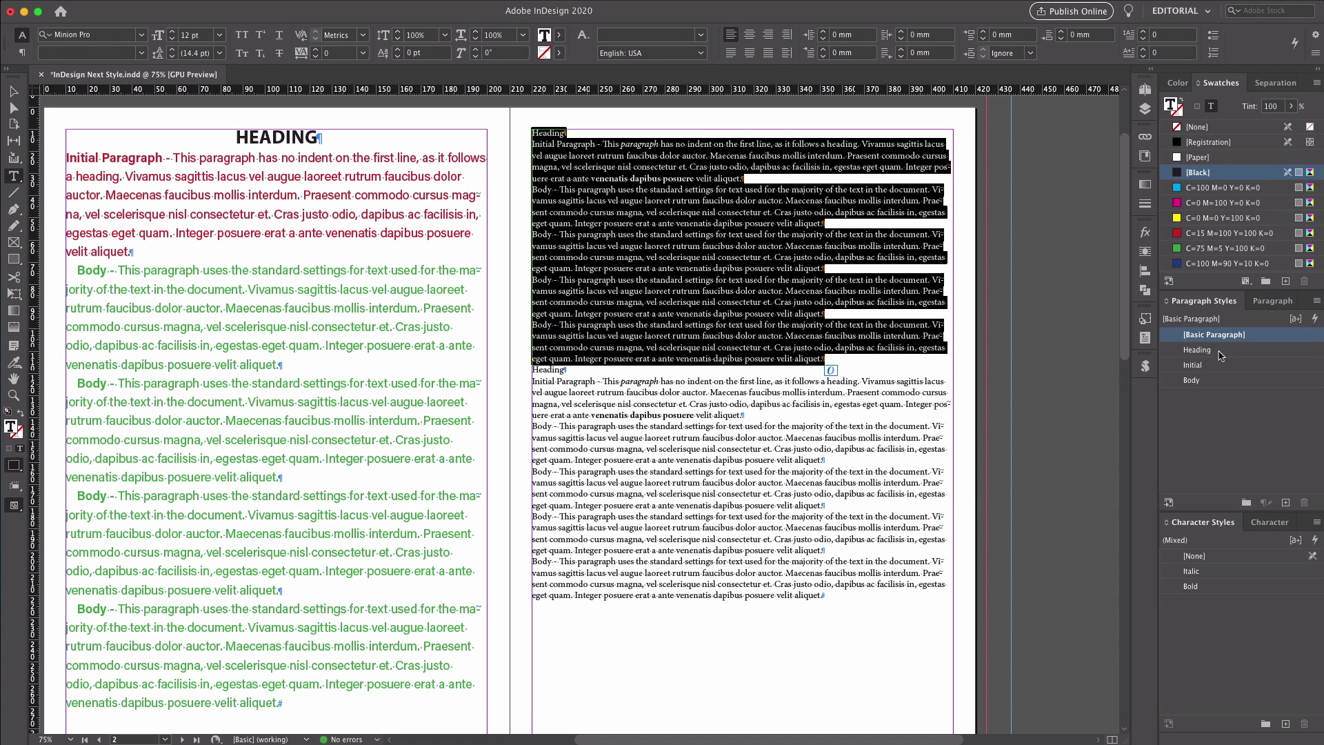
# Select the whole placed story from Heading to its end with the Type tool.
pyautogui.rightClick(1208, 351)
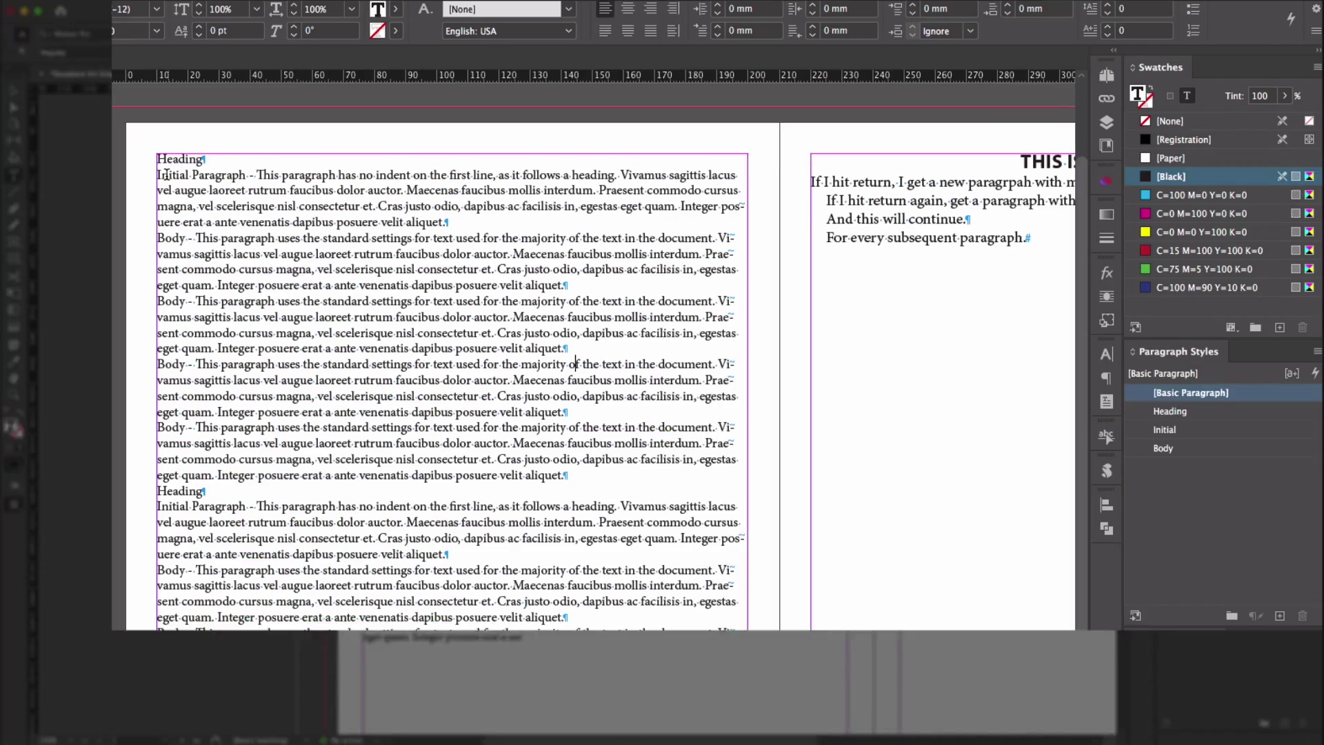
pyautogui.moveTo(52, 174); pyautogui.dragTo(540, 503)
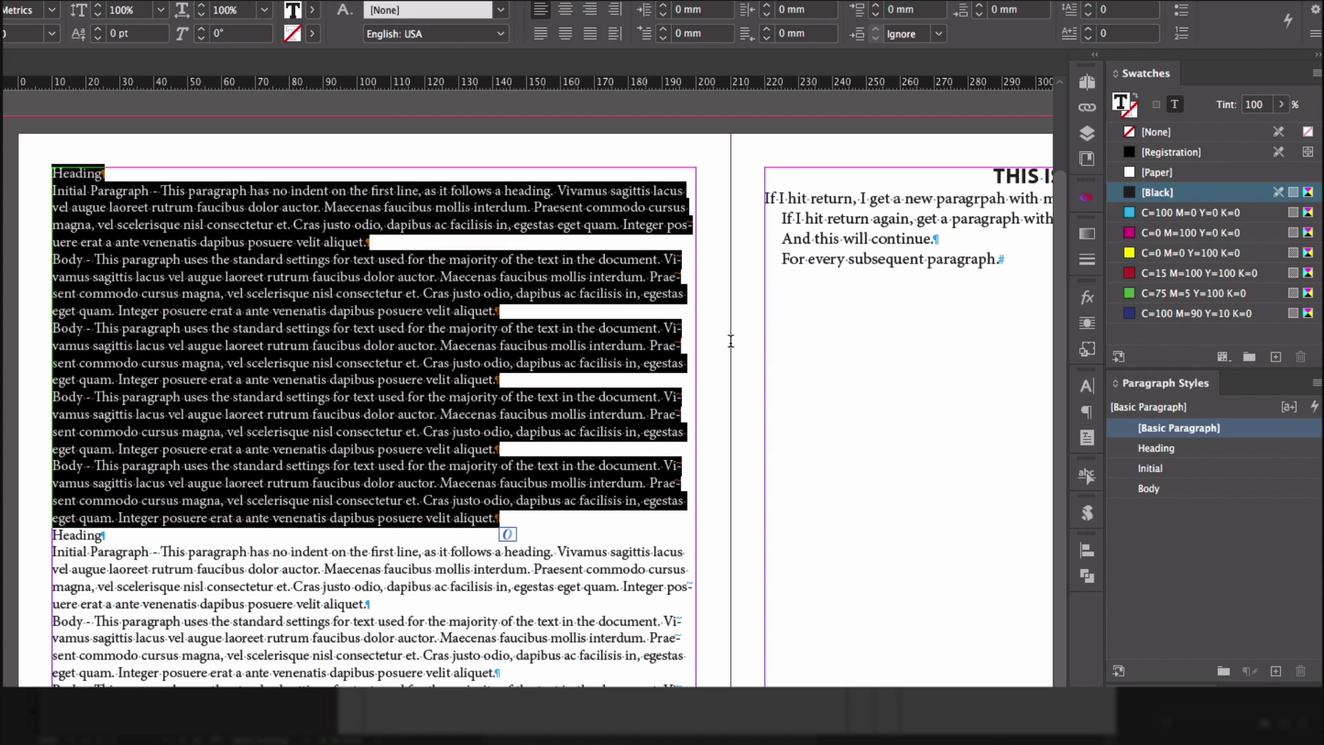
# Apply "Heading" then Next Style to the selected story.
pyautogui.rightClick(1176, 442)
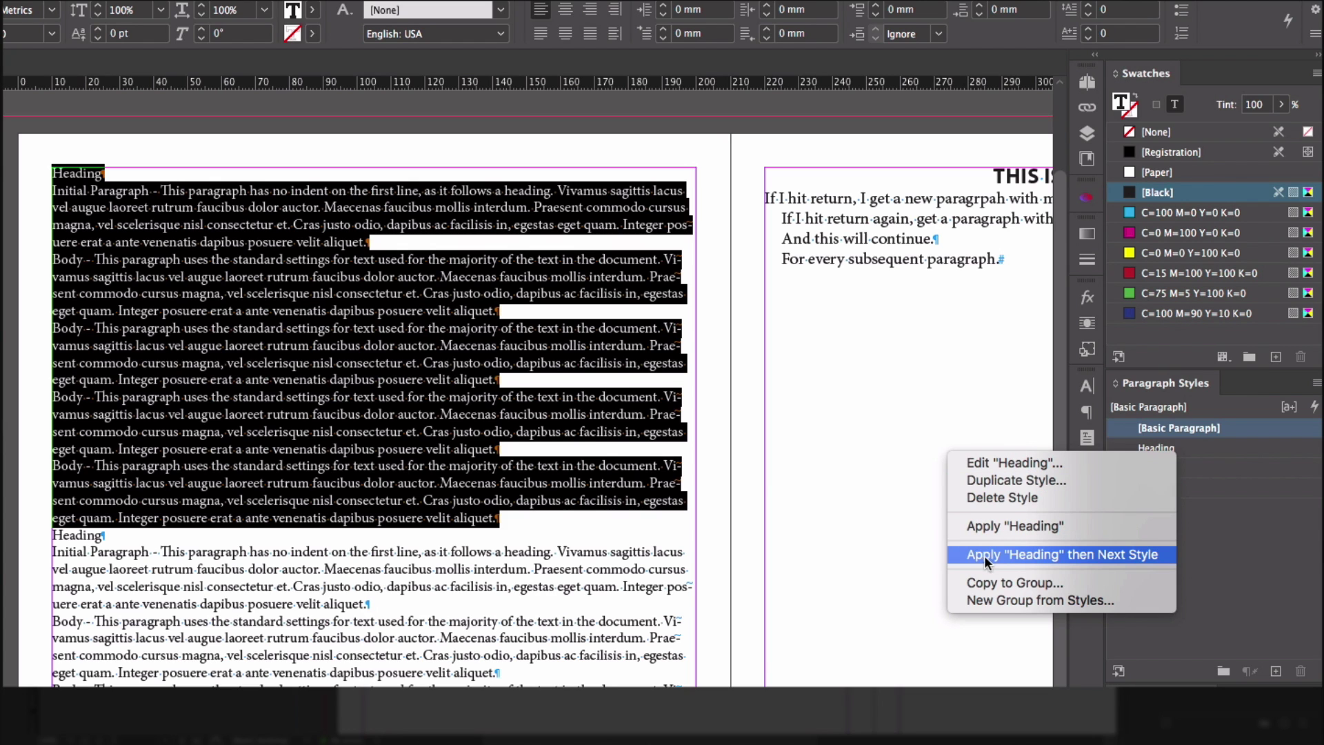
pyautogui.click(1121, 554)
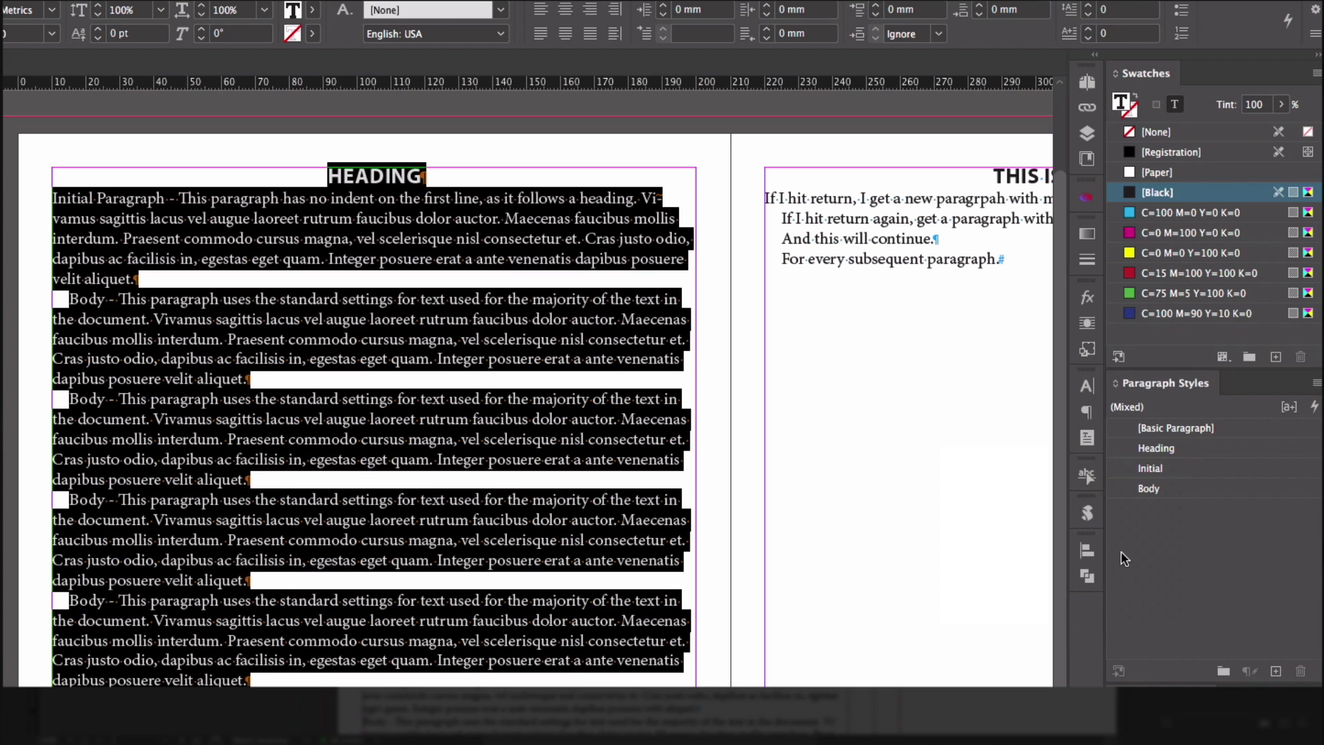
pyautogui.click(517, 539)
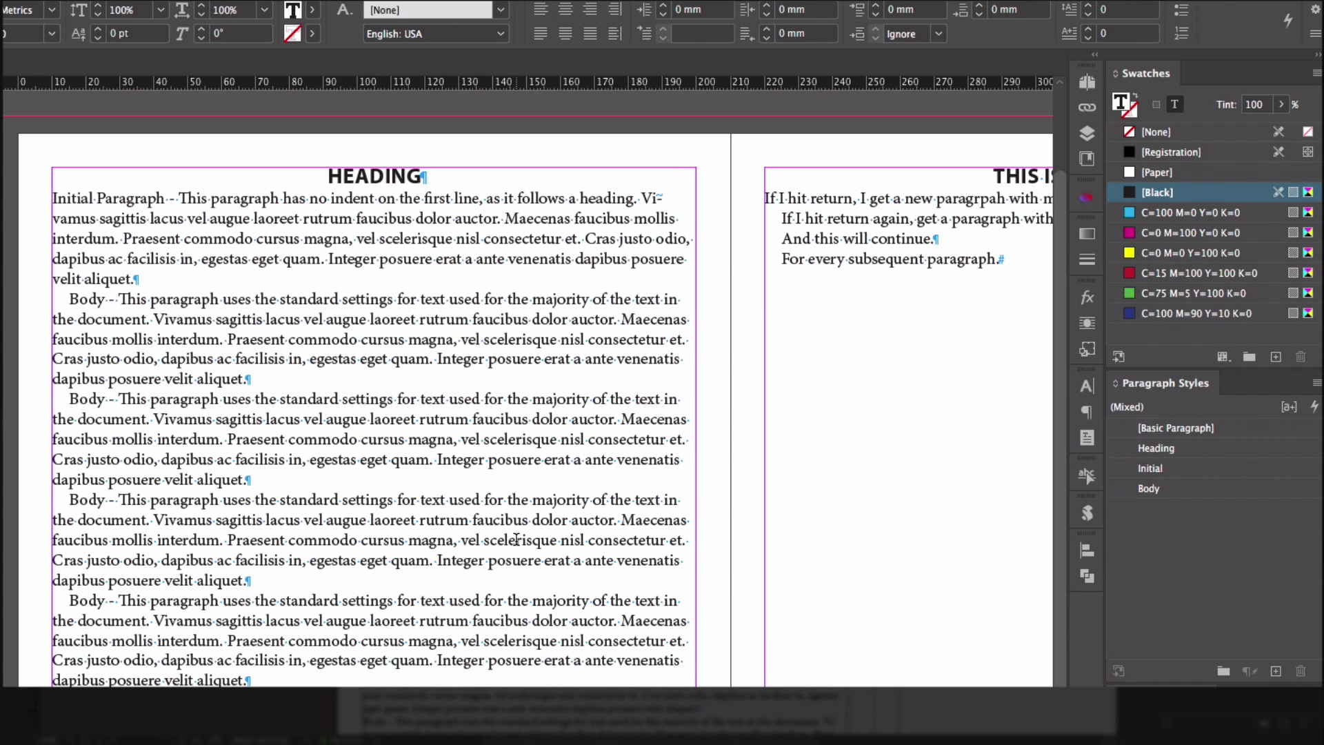
# Check the styles of the heading, the Initial paragraph and the Body paragraphs.
pyautogui.tripleClick(318, 172)
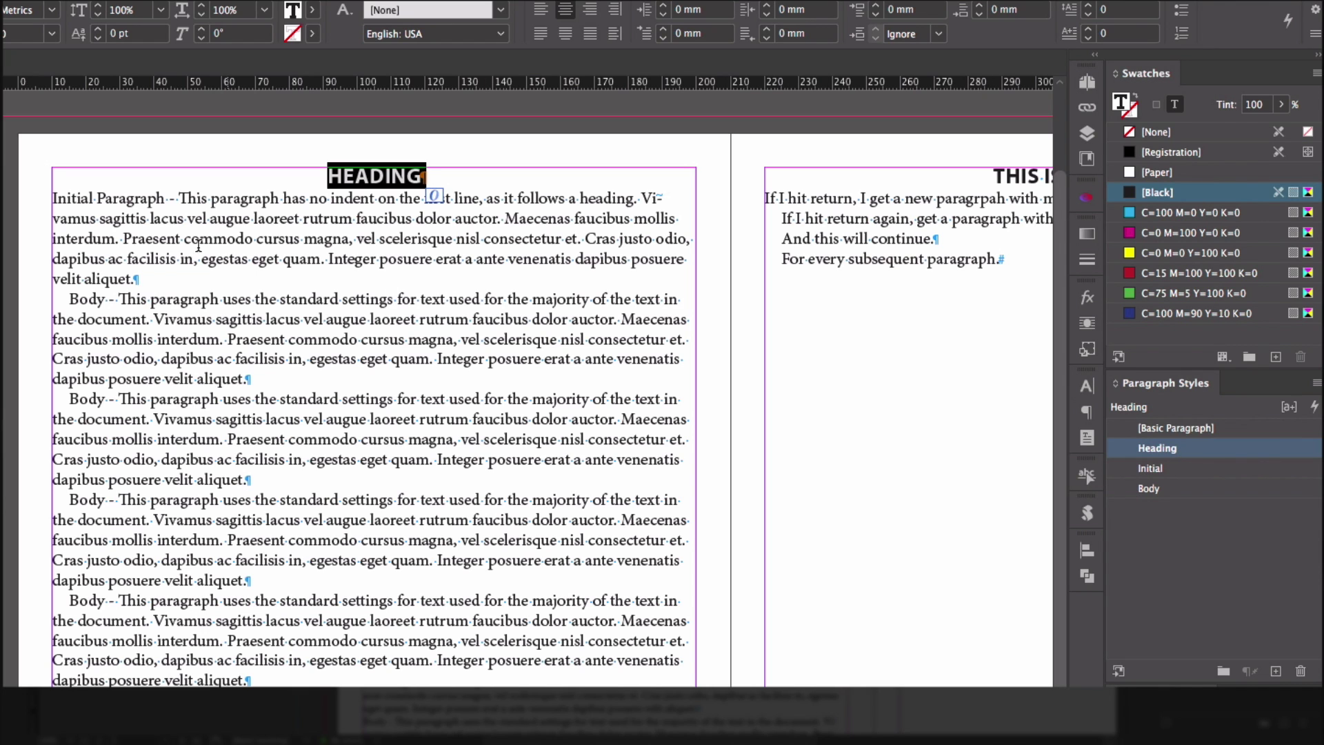
pyautogui.click(140, 236)
pyautogui.tripleClick(160, 271)
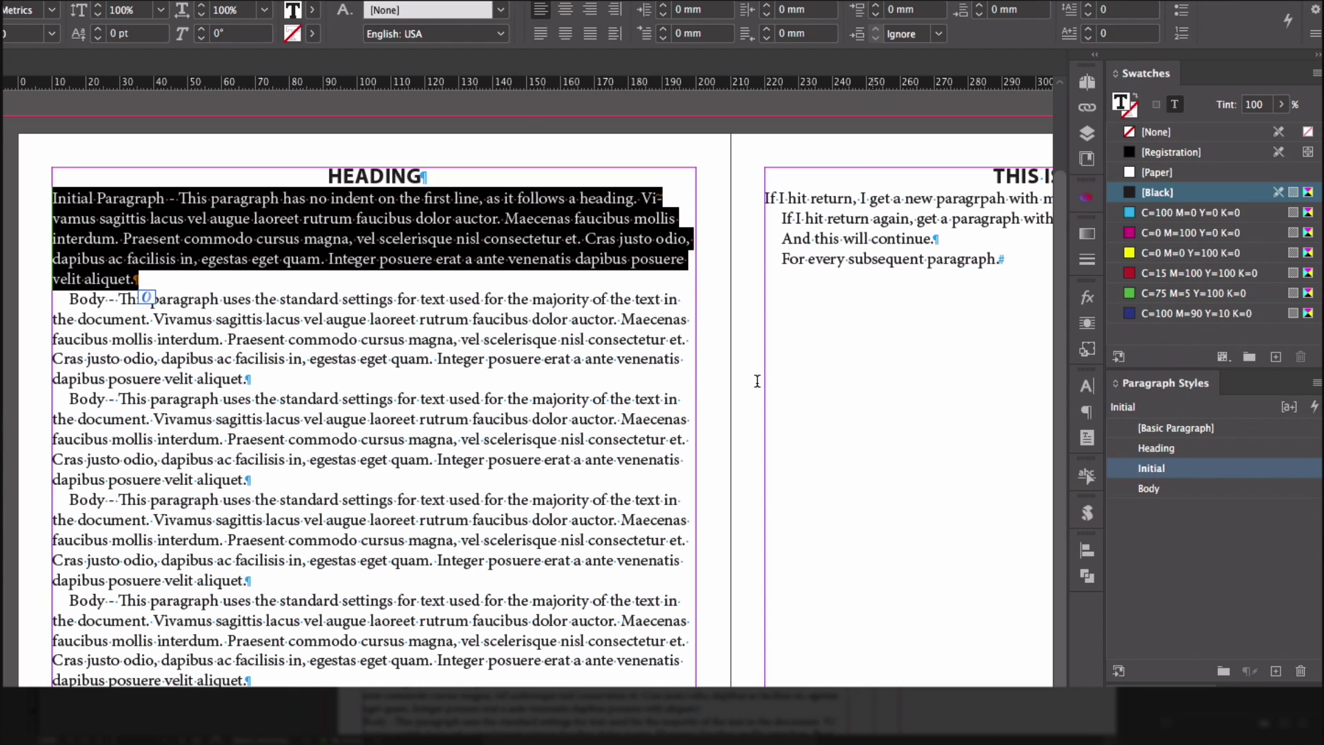
pyautogui.click(446, 312)
pyautogui.moveTo(70, 300); pyautogui.dragTo(338, 681)
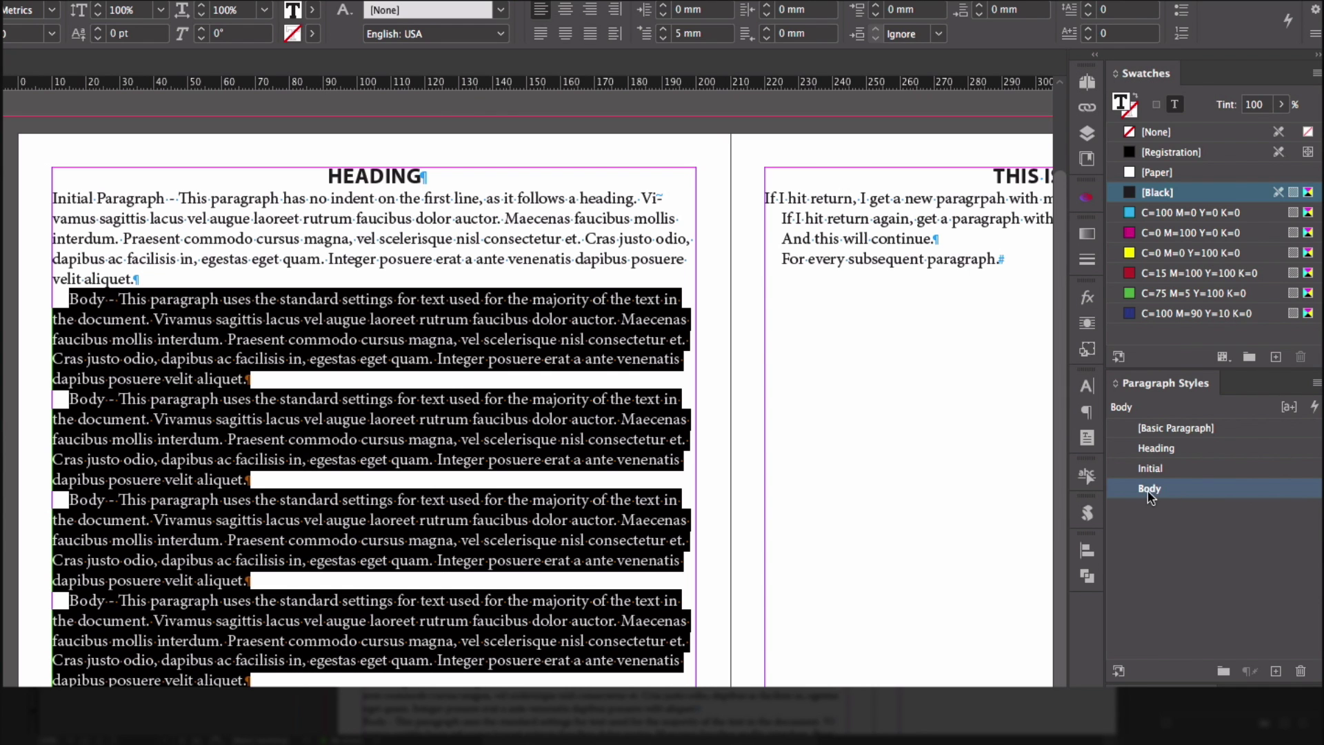
# Select the second unstyled story and apply "Heading" then Next Style to it.
pyautogui.click(484, 377)
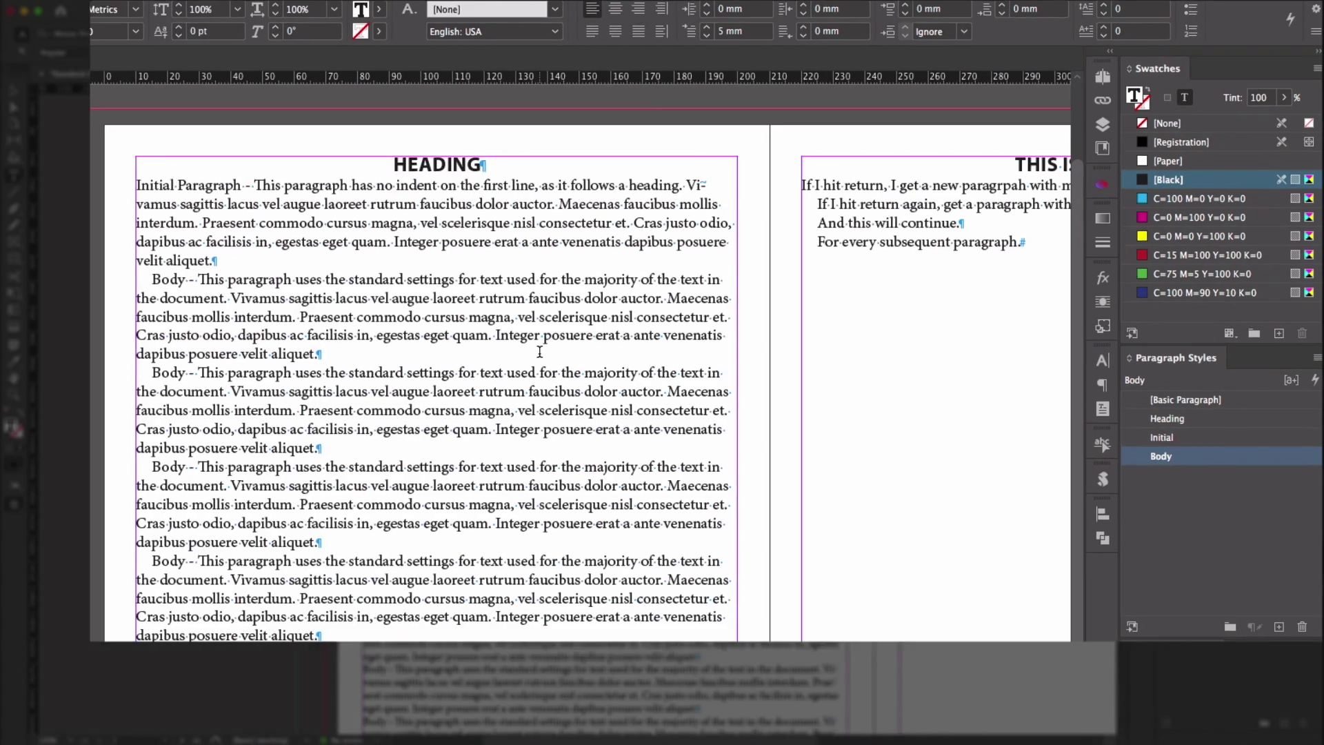
pyautogui.scroll(-3, 361, 397)
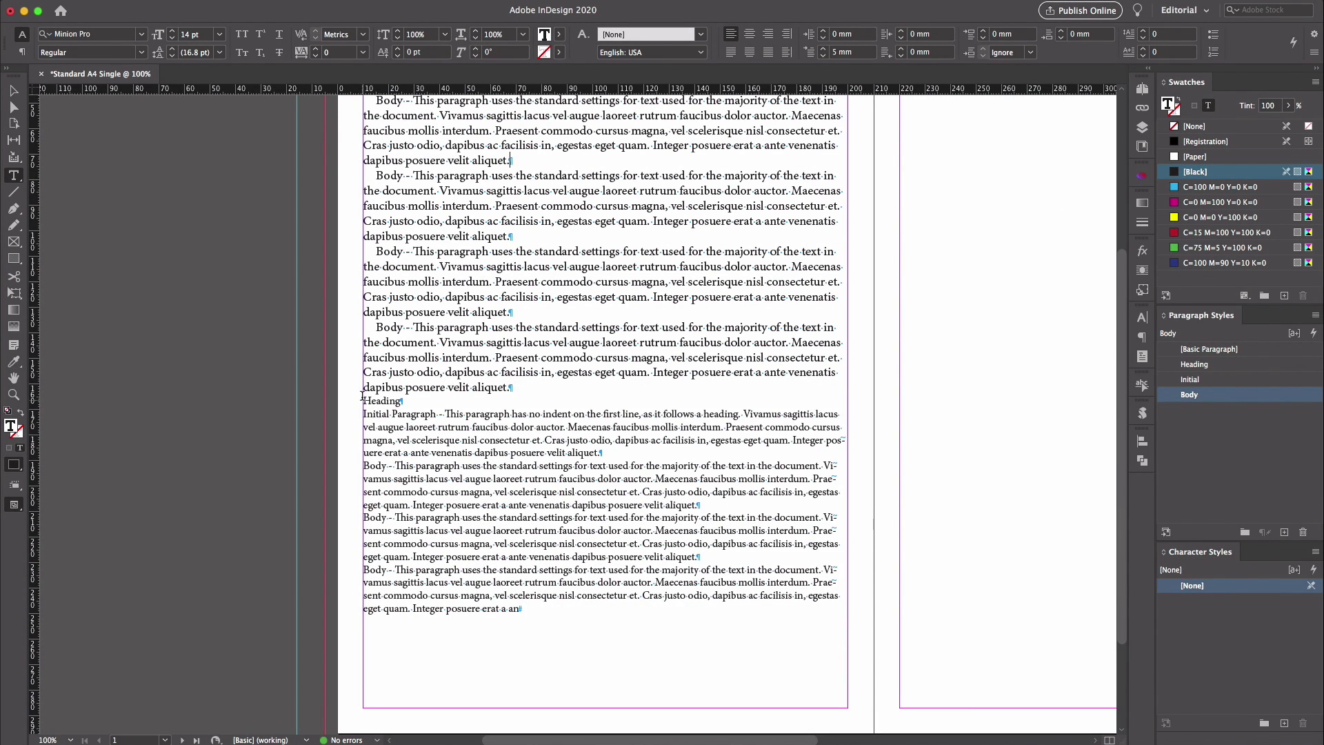
pyautogui.moveTo(361, 397); pyautogui.dragTo(522, 611)
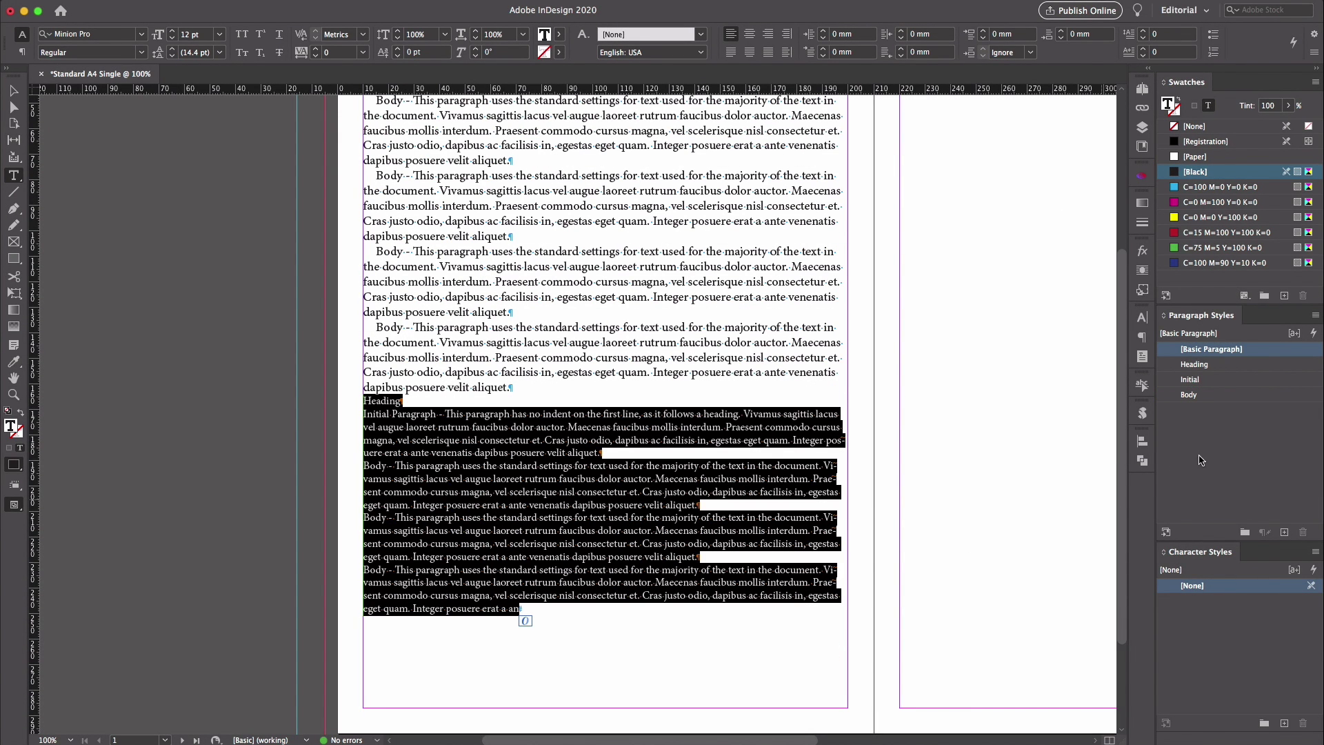
pyautogui.rightClick(1208, 370)
pyautogui.click(1155, 443)
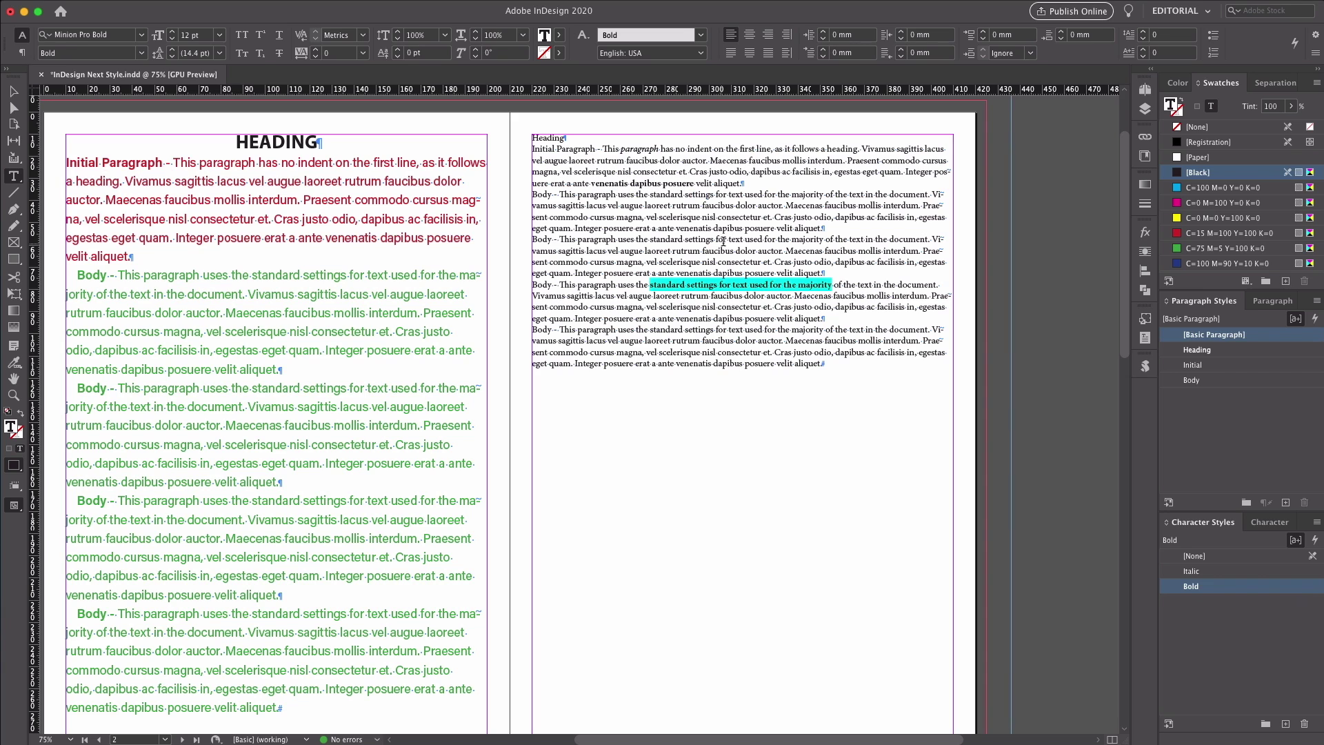
# Apply Heading then Next Style with Clear Overrides to the whole right-page story, chaining Heading, Initial and Body.
pyautogui.moveTo(534, 138); pyautogui.dragTo(860, 368)
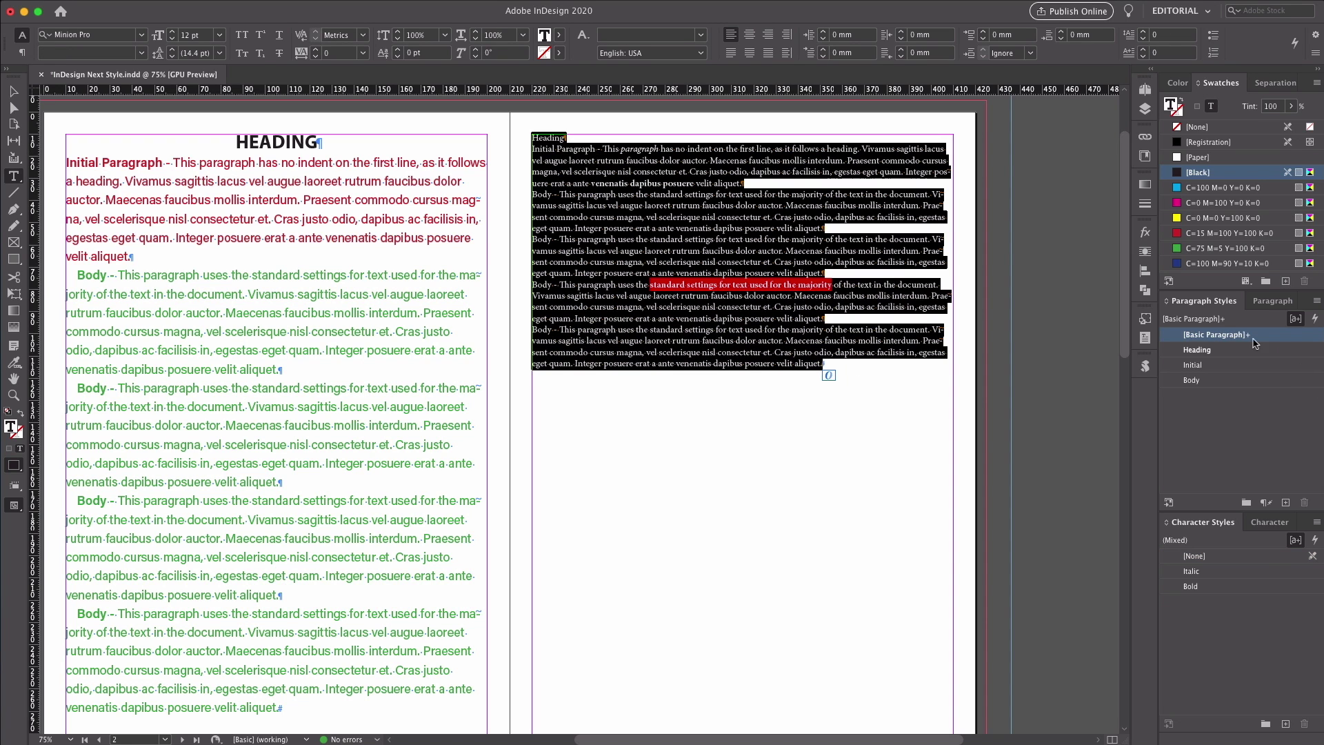
pyautogui.rightClick(1194, 350)
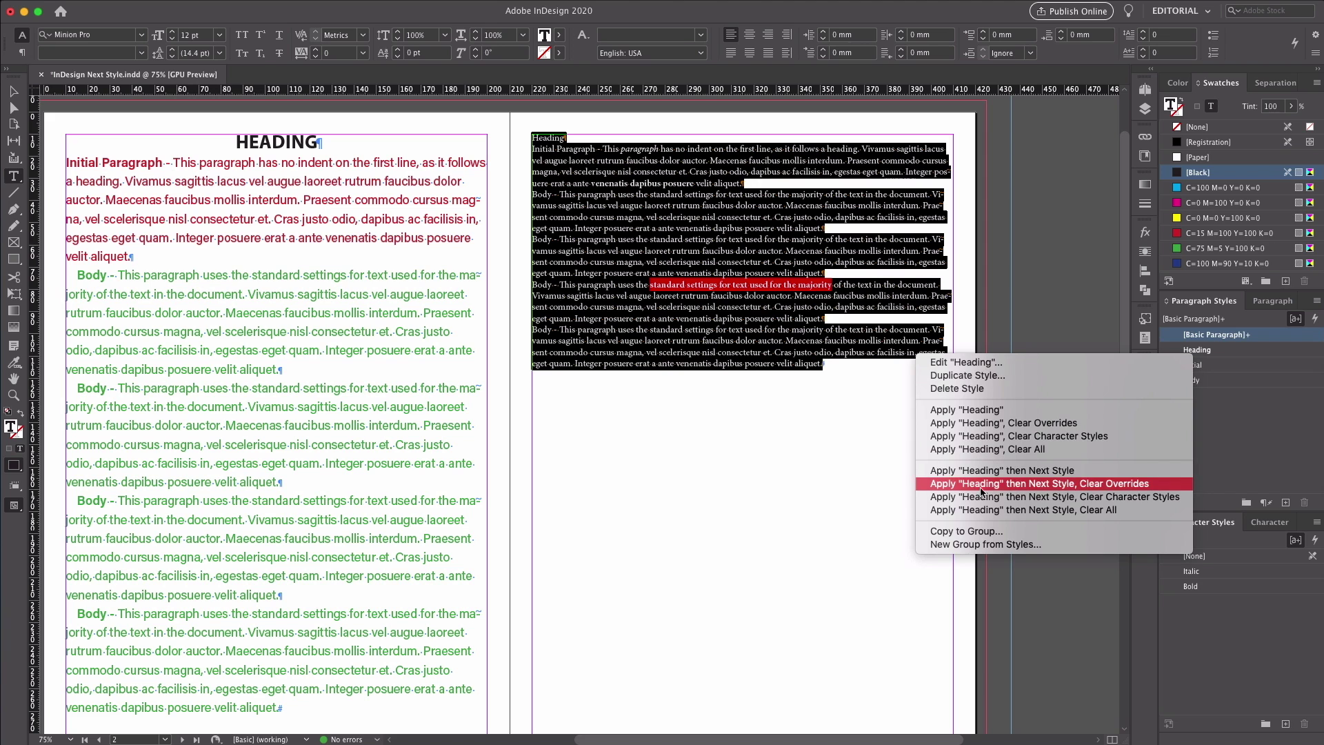
pyautogui.click(1155, 486)
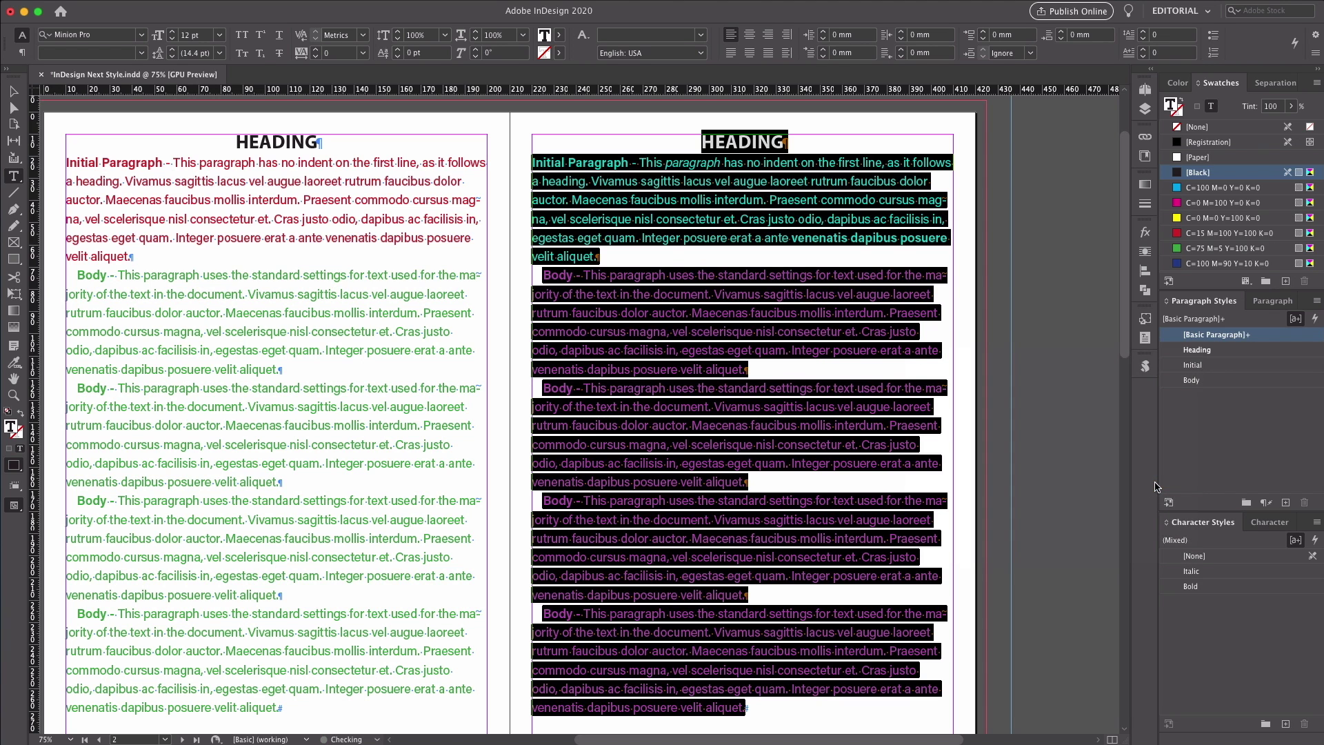
pyautogui.click(825, 434)
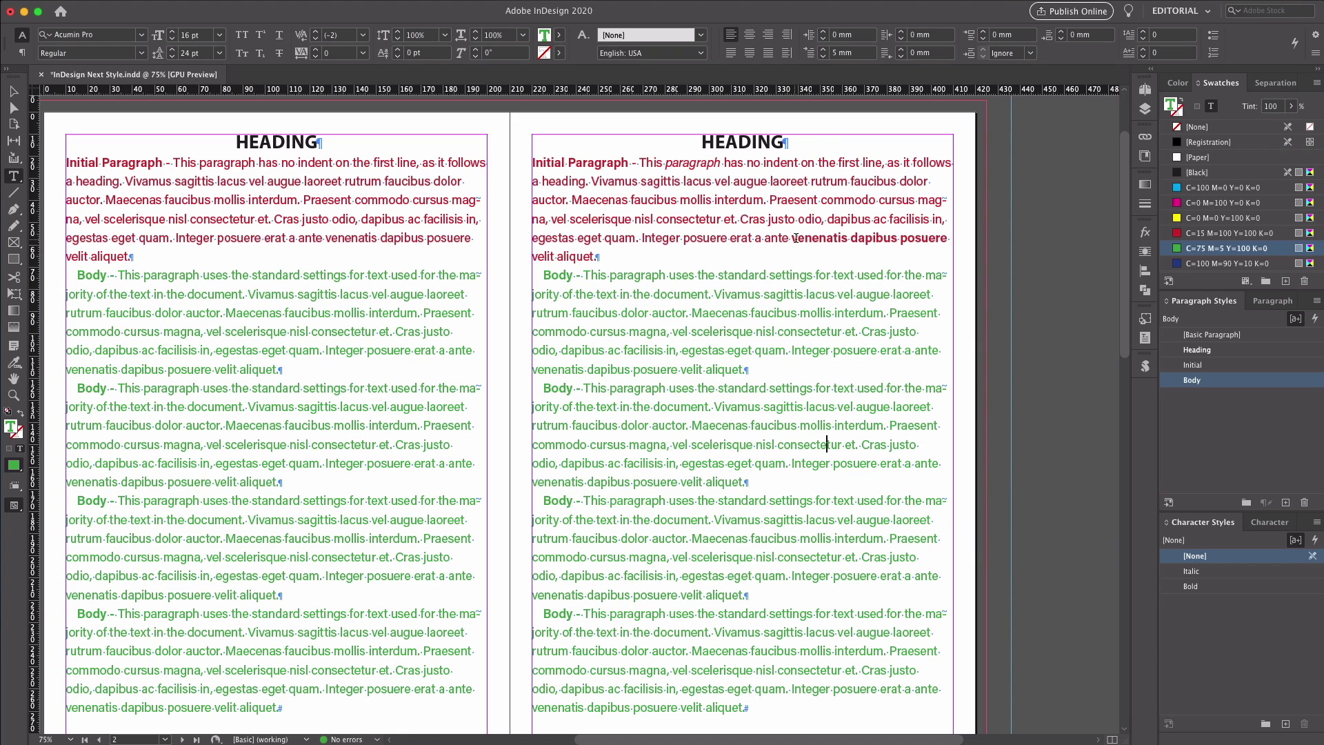
pyautogui.moveTo(793, 238); pyautogui.dragTo(928, 240)
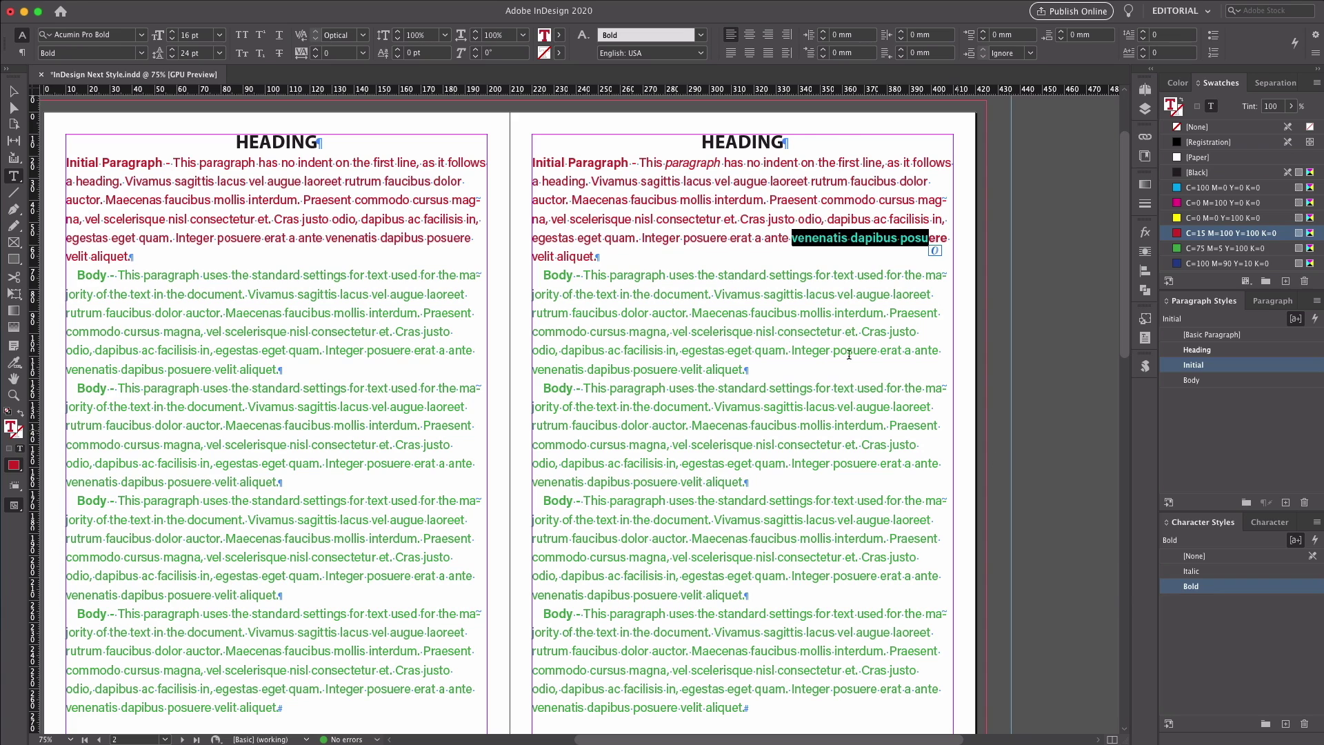
pyautogui.click(707, 270)
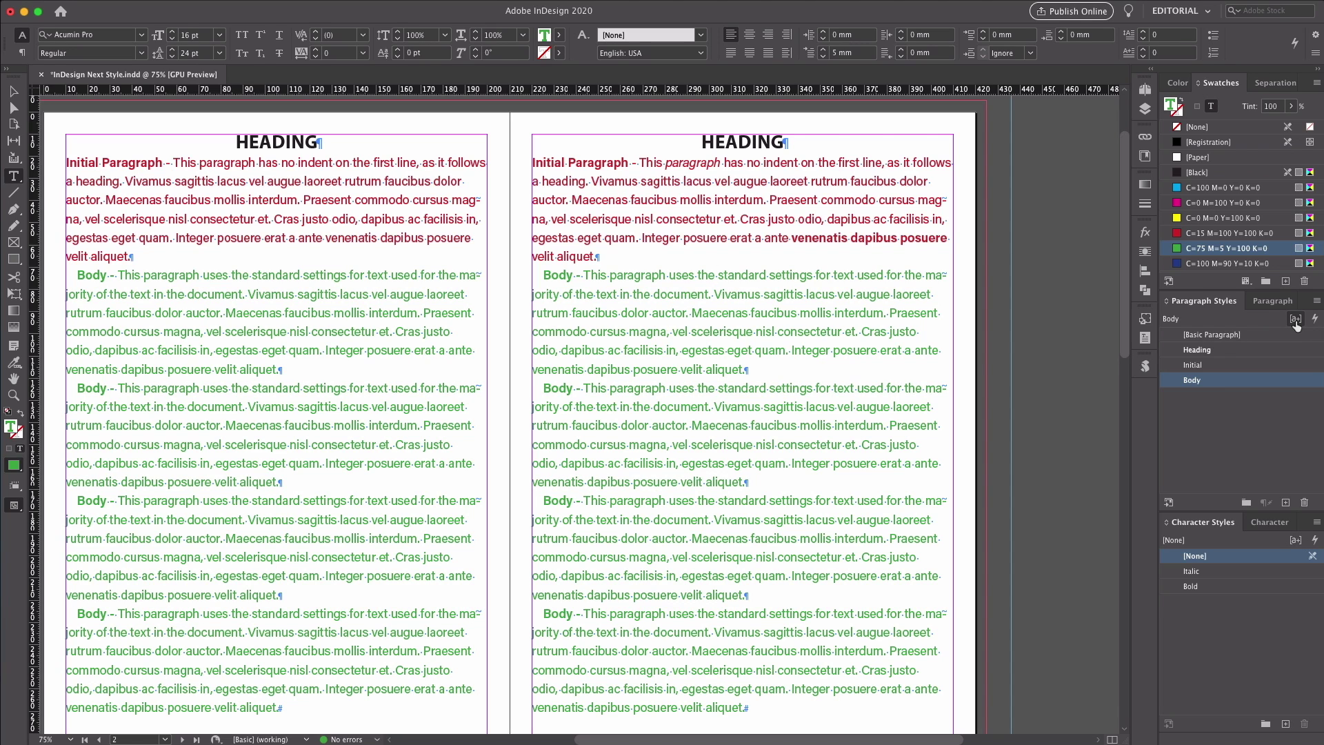
pyautogui.click(706, 160)
# Give the entire right-page story the [Basic Paragraph] style, leaving only its italic and bold words.
pyautogui.moveTo(702, 141); pyautogui.dragTo(751, 718)
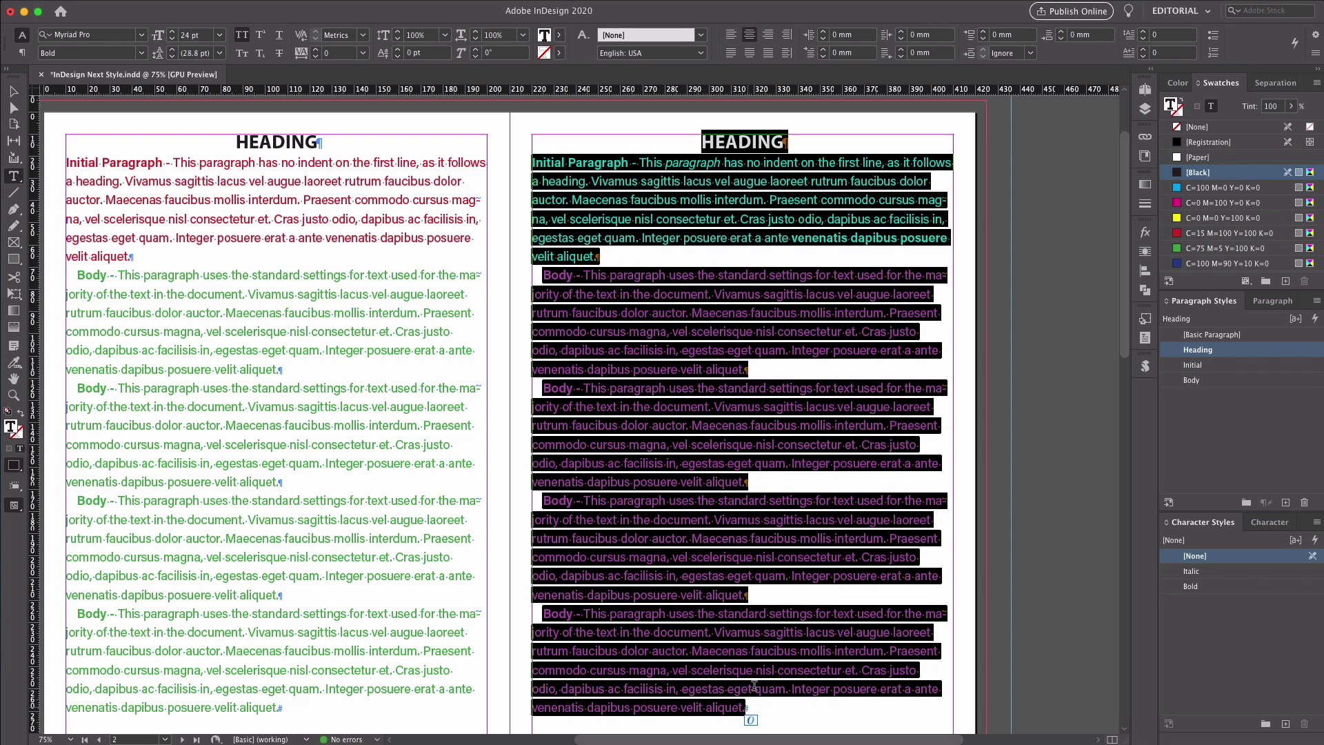
pyautogui.click(1211, 335)
pyautogui.click(832, 284)
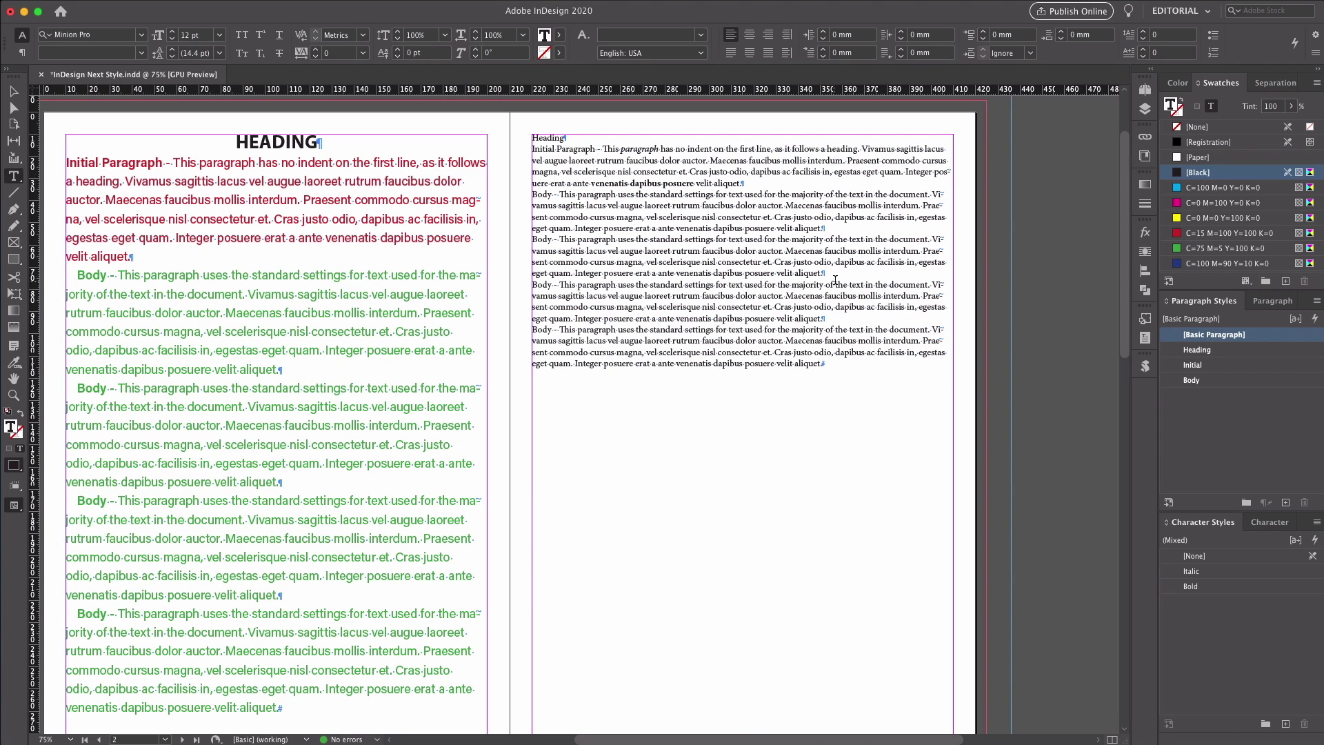